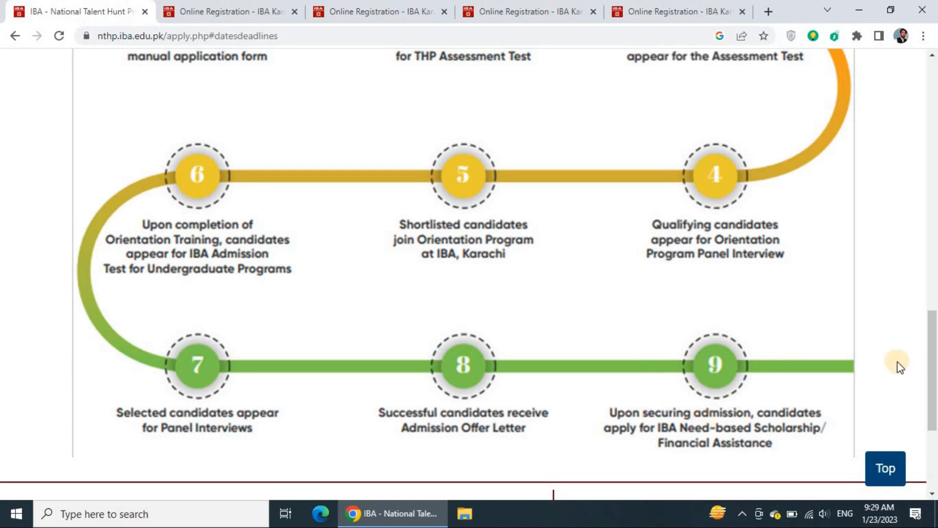
Review the eligibility criteria and application methods on the National Talent Hunt Program's Apply page
left_click_drag(933, 318, 935, 164)
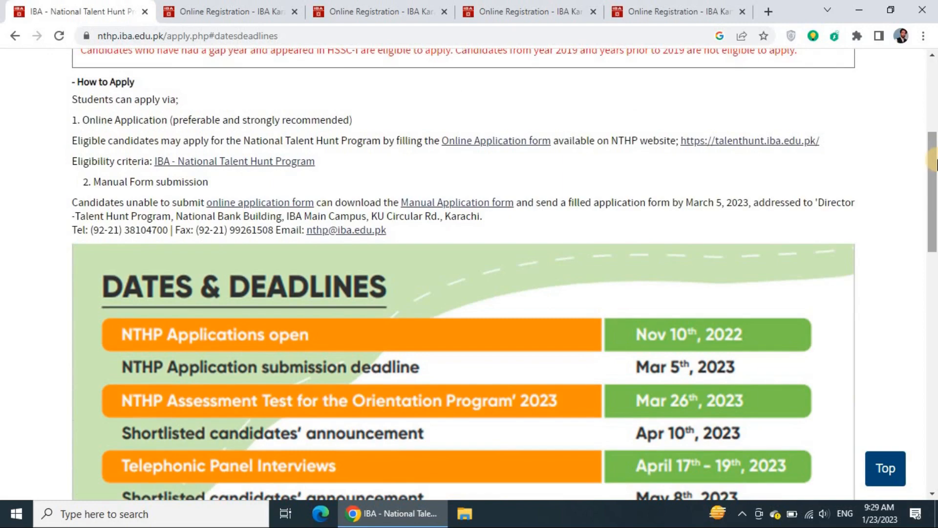
left_click_drag(935, 164, 934, 94)
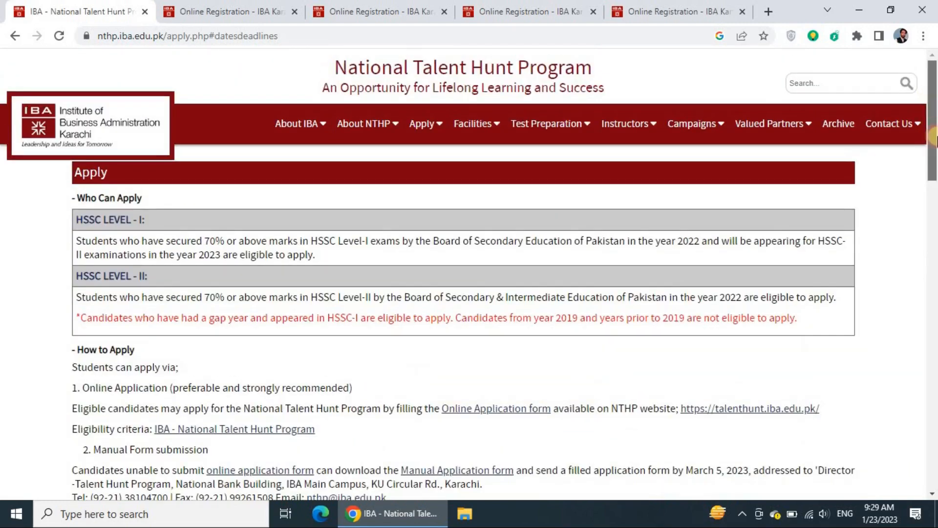
scroll(935, 142, "down", 3)
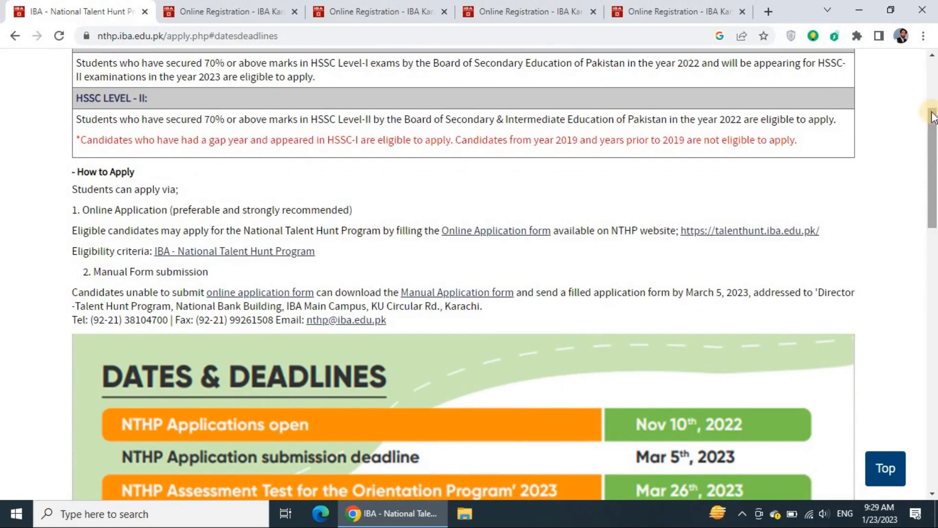
scroll(933, 122, "up", 3)
scroll(933, 125, "down", 3)
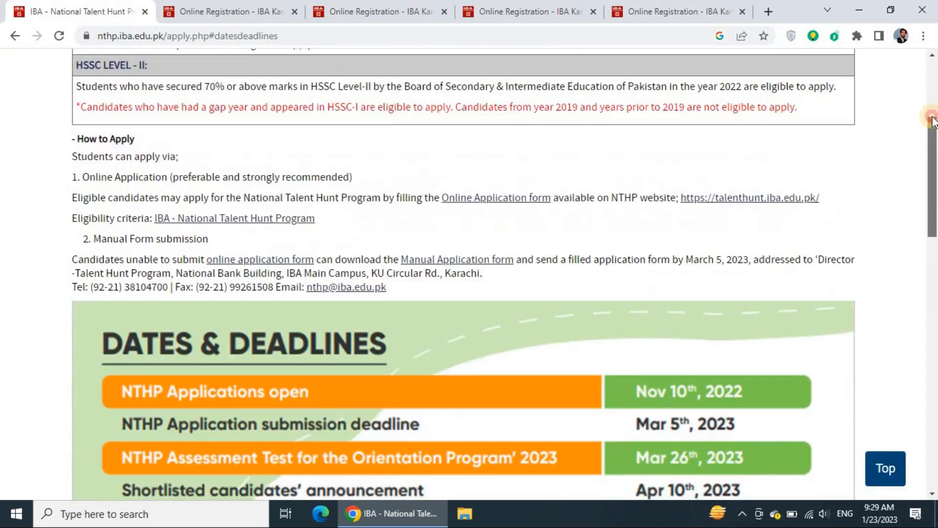
scroll(933, 107, "up", 3)
left_click_drag(933, 87, 934, 117)
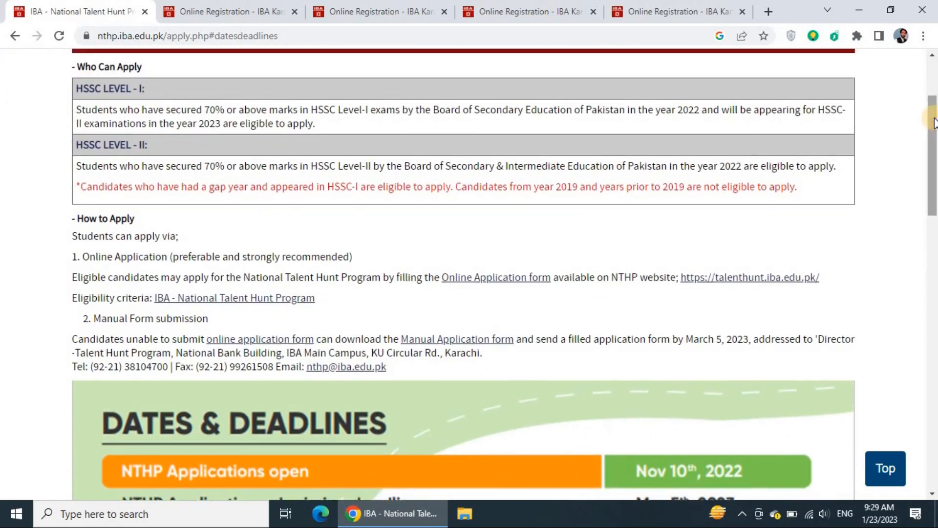
left_click(933, 76)
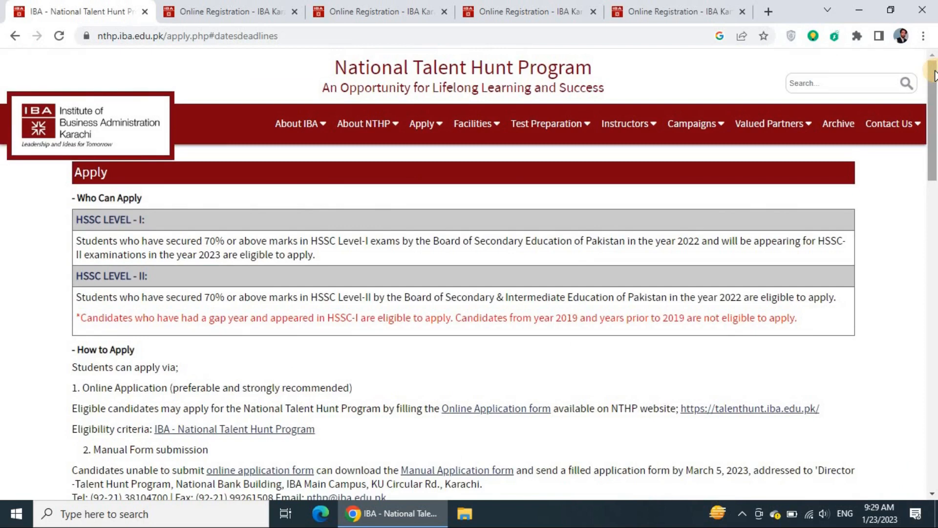
left_click_drag(933, 76, 934, 91)
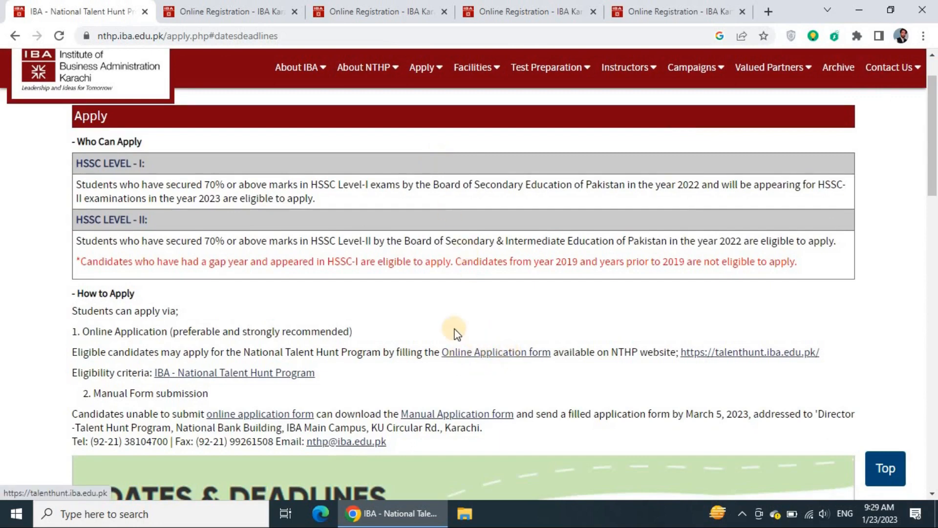
Go through the talent hunt program list and the National Talent Hunt Program 2023 details to the new candidate registration form
left_click(233, 14)
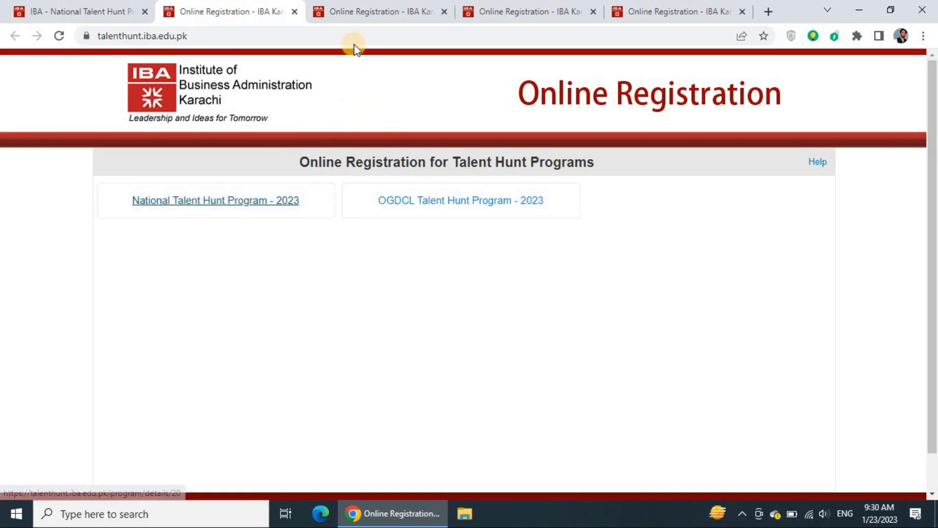
left_click(366, 14)
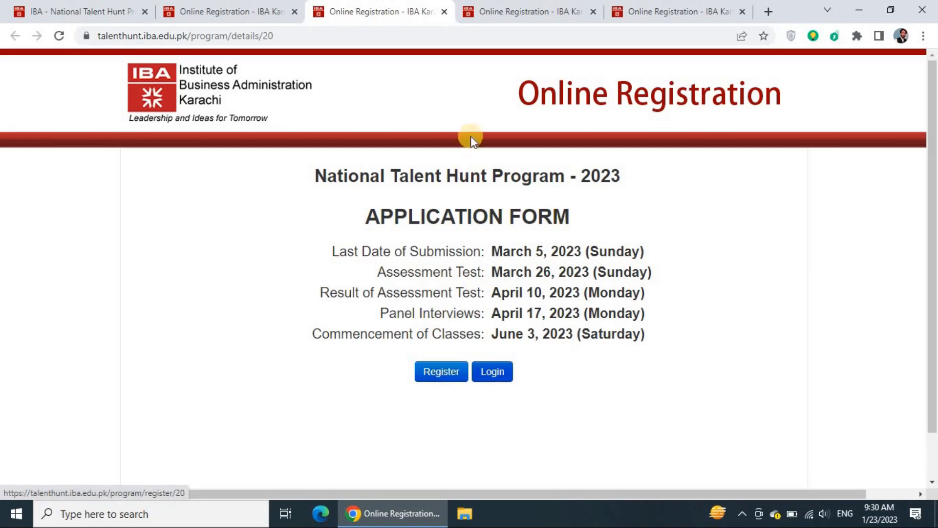
left_click(496, 7)
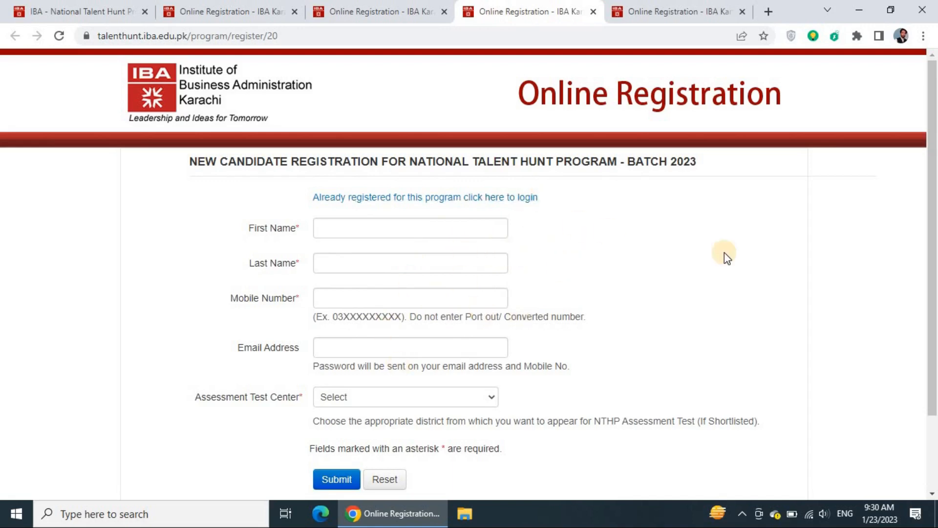
Examine the new candidate registration fields and the choices offered for Assessment Test Center
left_click_drag(934, 202, 934, 237)
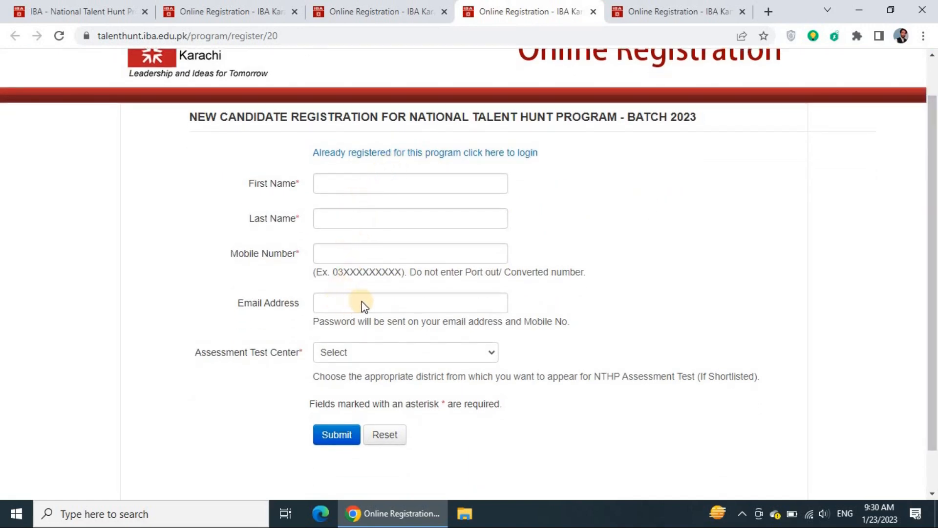
left_click(463, 356)
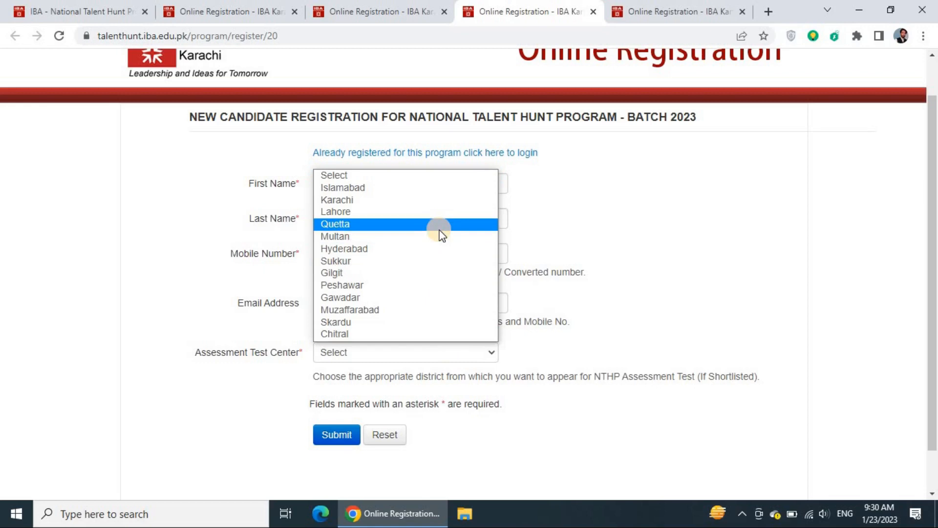
left_click(760, 232)
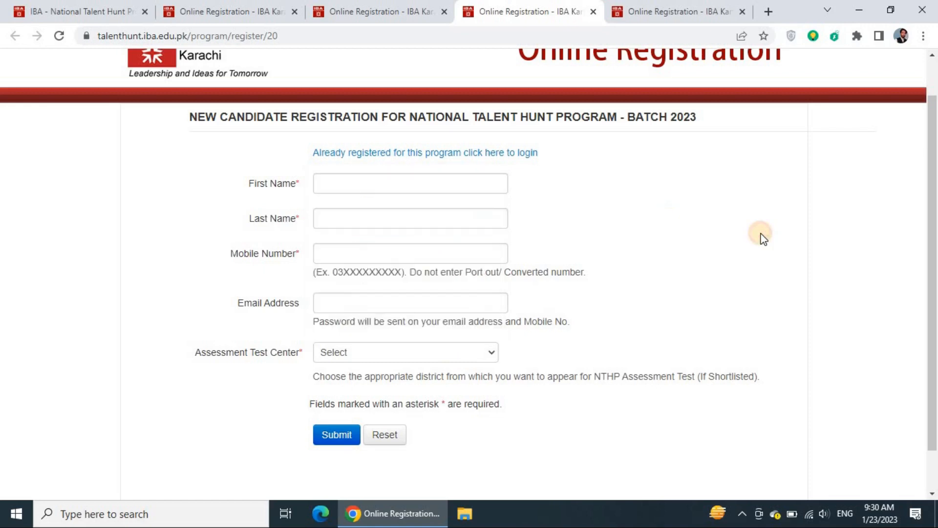
scroll(933, 206, "down", 1)
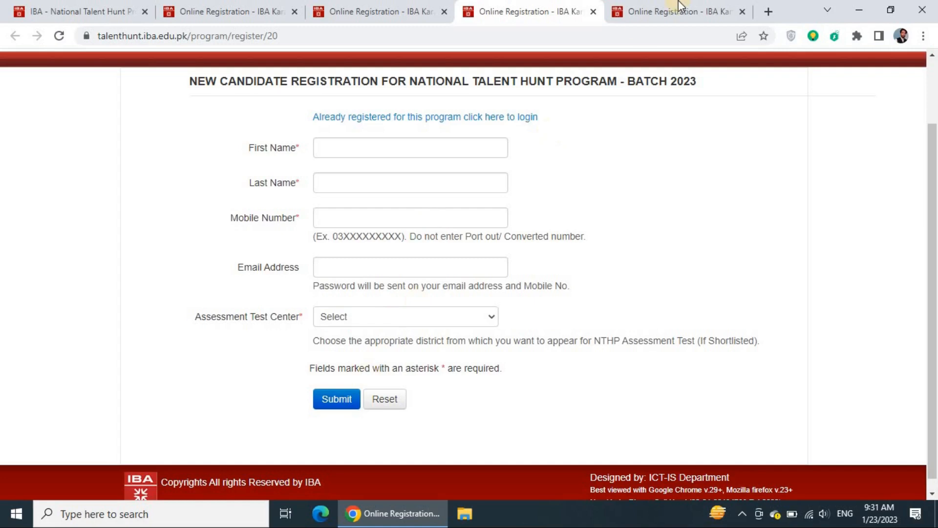
Revisit the program's application details, then open the candidate's application form and review its general instructions and photo area
left_click(423, 5)
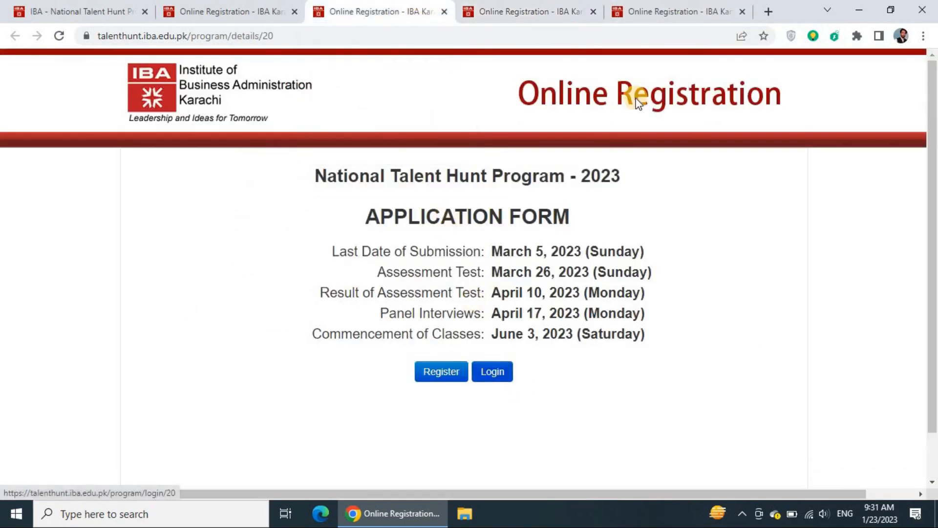
left_click(681, 6)
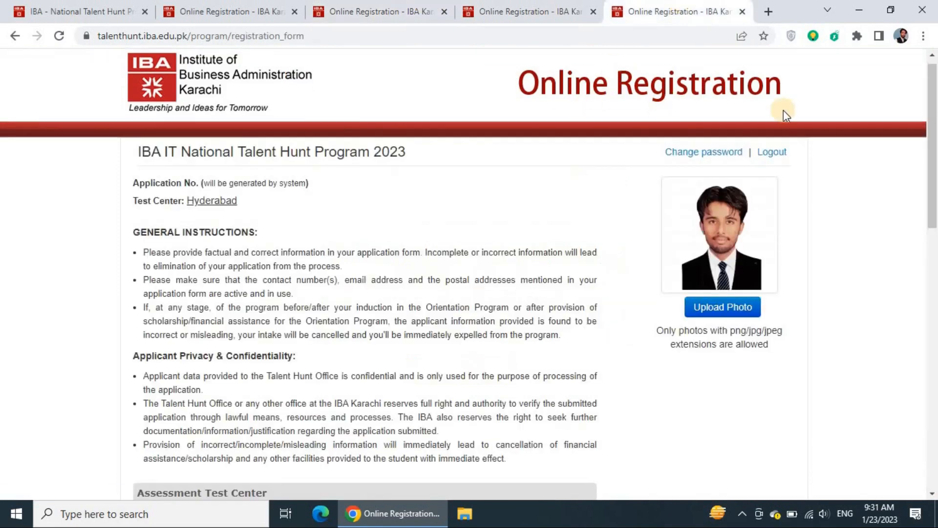
scroll(934, 101, "down", 2)
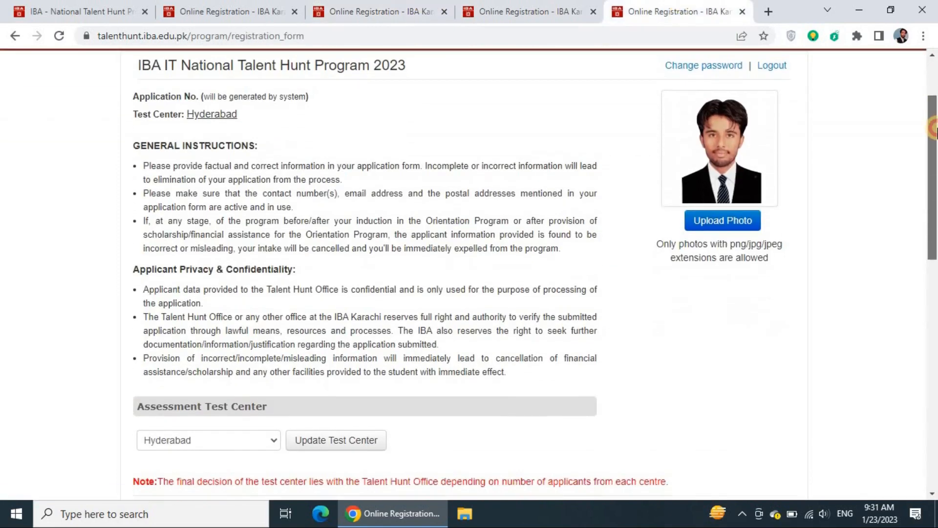
scroll(934, 91, "up", 3)
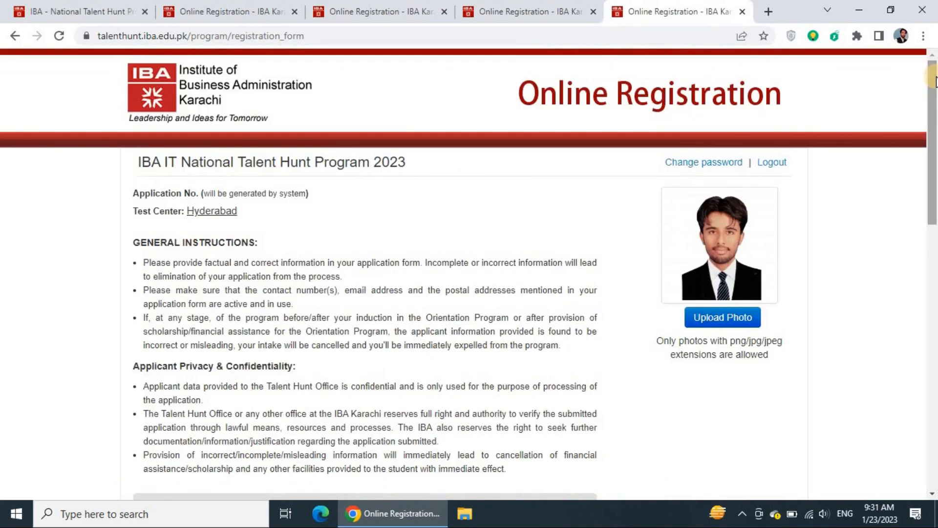
scroll(934, 80, "down", 2)
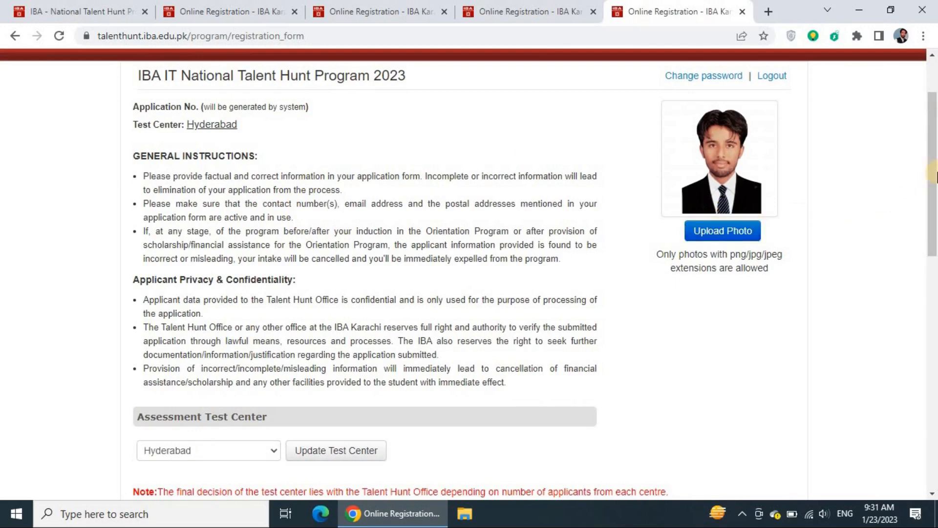
Check the test centers available in the application form's Assessment Test Center section, keeping the current selection
scroll(934, 173, "down", 3)
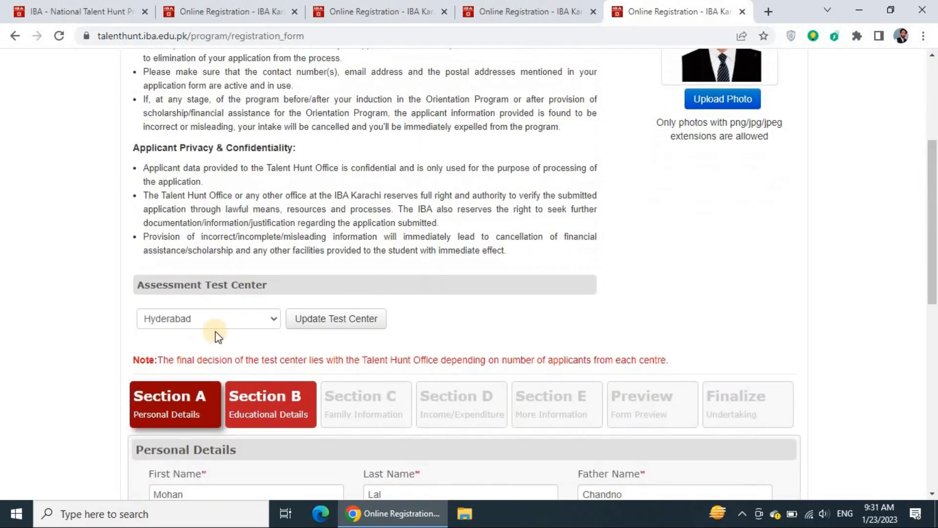
left_click(241, 330)
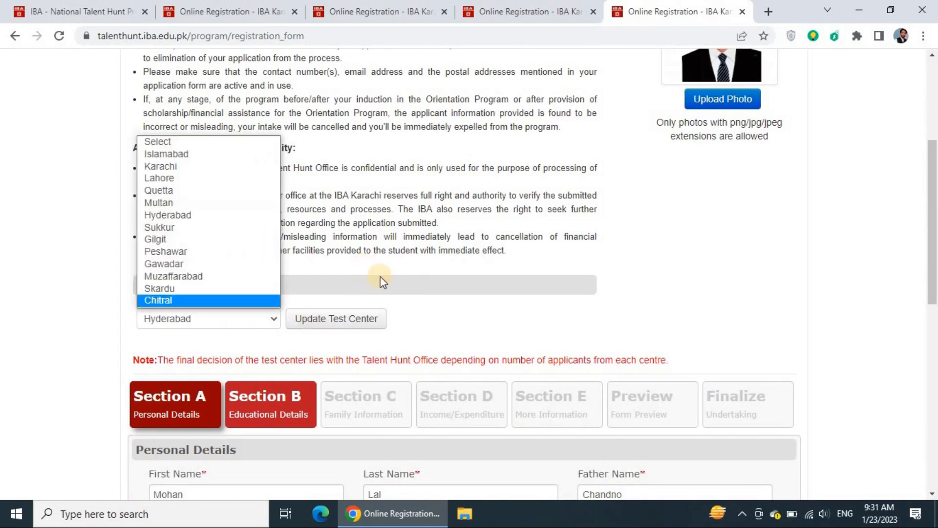
left_click(445, 306)
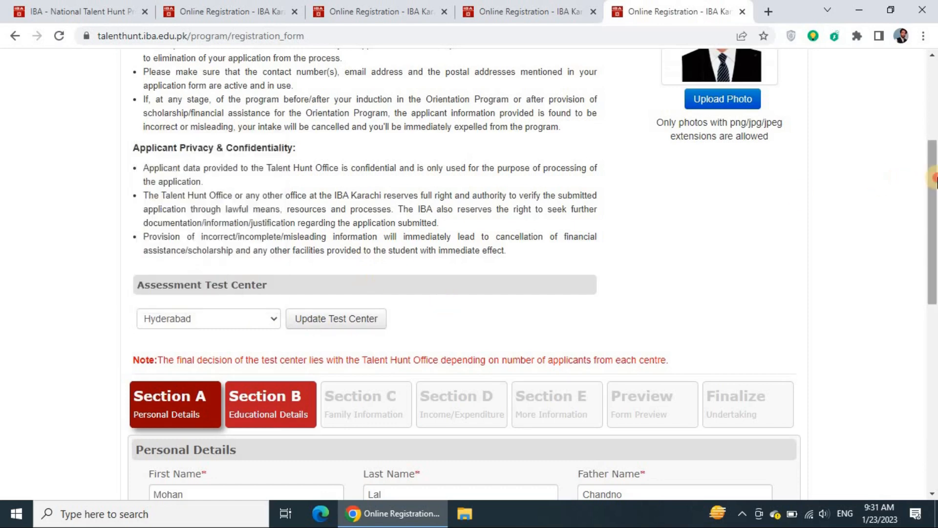
left_click_drag(933, 181, 933, 157)
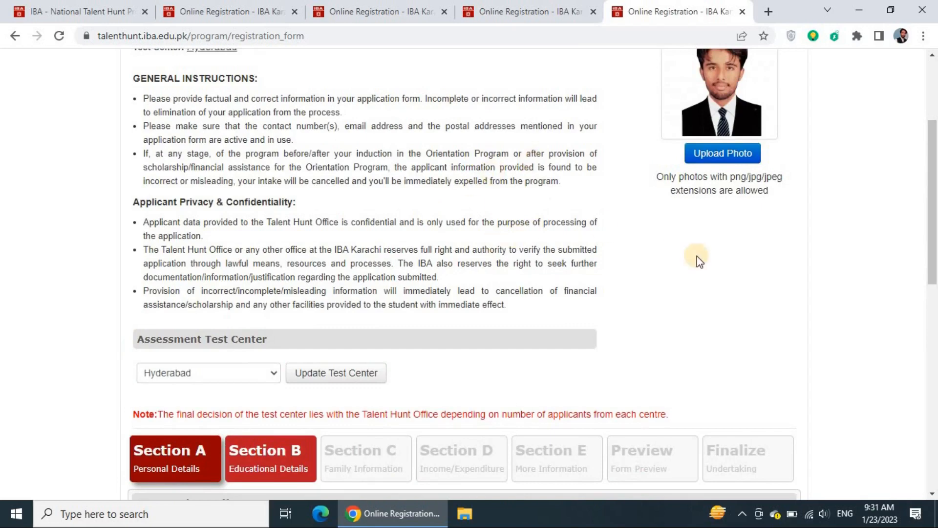
Review the Section A personal details down to the residential address and province, then save them and continue to Section B
left_click_drag(932, 231, 928, 330)
scroll(670, 253, "up", 2)
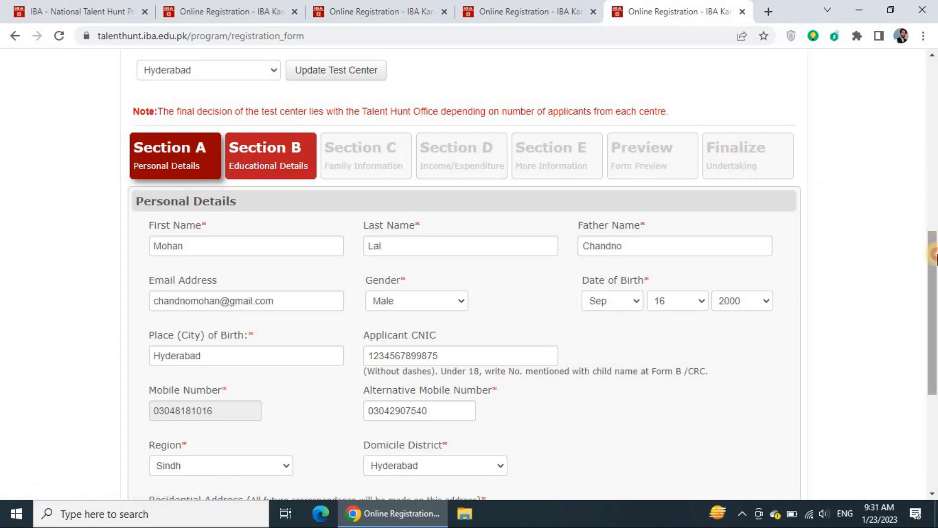
left_click_drag(934, 271, 934, 292)
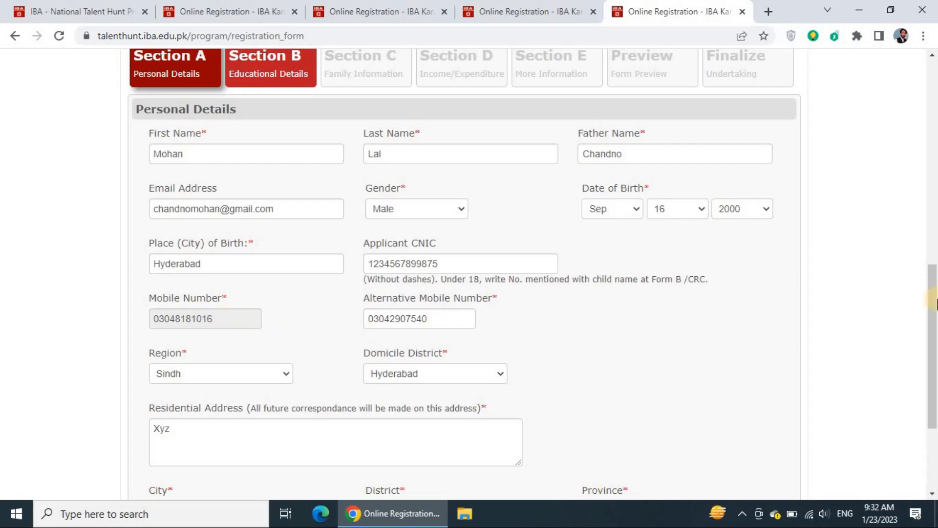
left_click_drag(933, 300, 934, 345)
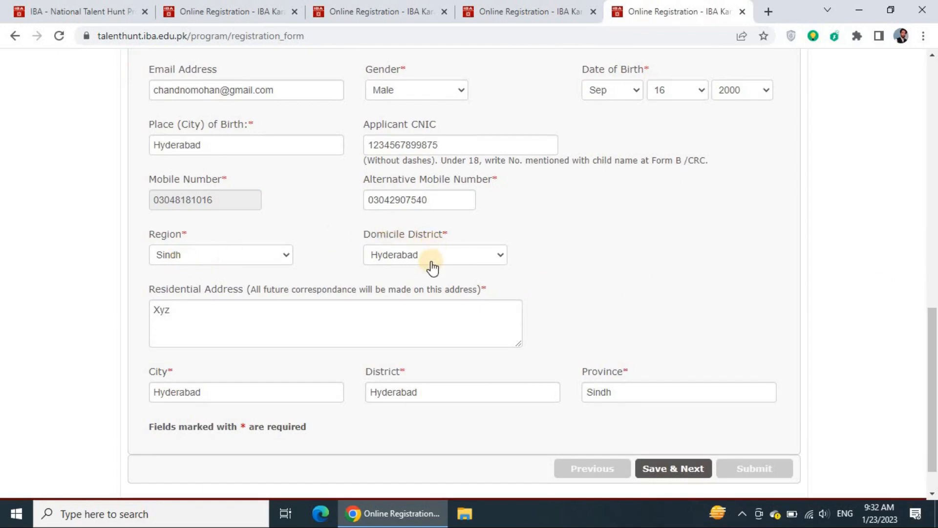
left_click(303, 312)
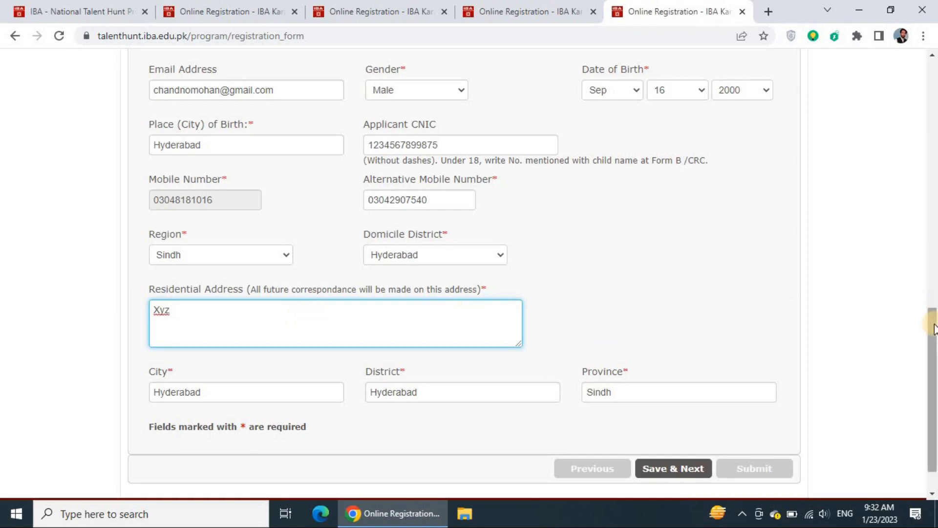
left_click_drag(933, 348, 933, 365)
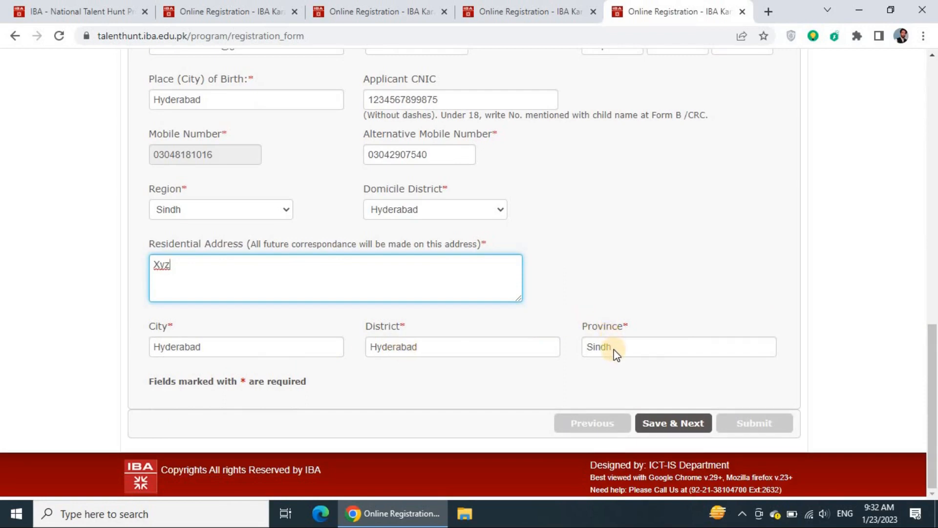
left_click(664, 423)
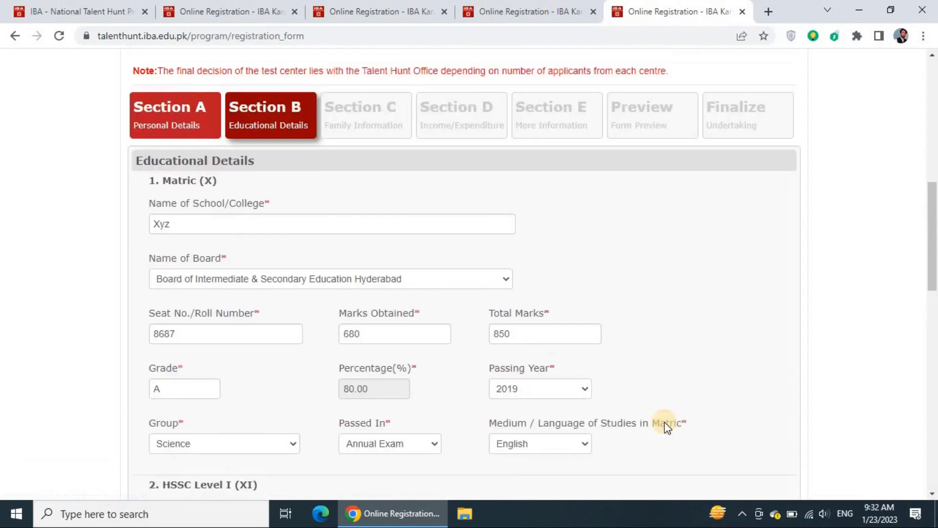
Review the Matric (X) details in Section B, checking the choices for Passing Year, Group and Medium / Language of Studies
scroll(666, 426, "up", 3)
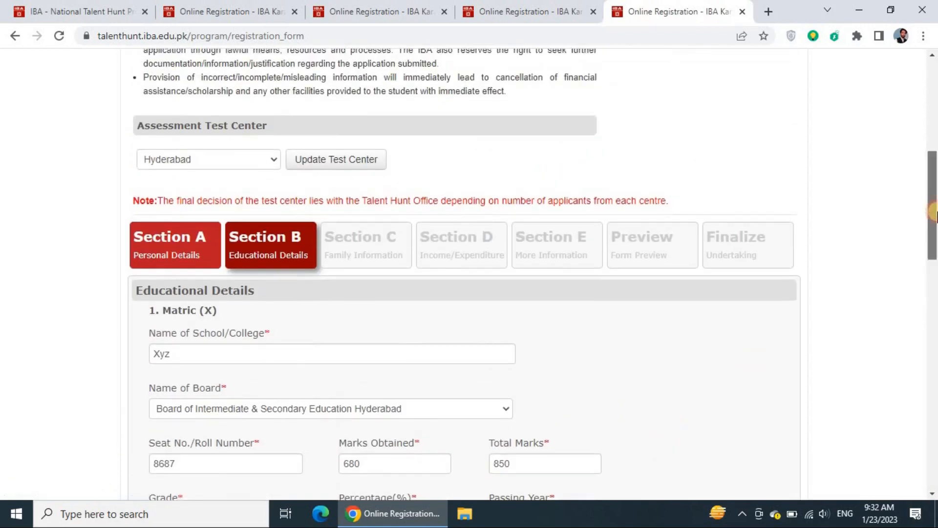
scroll(934, 213, "down", 2)
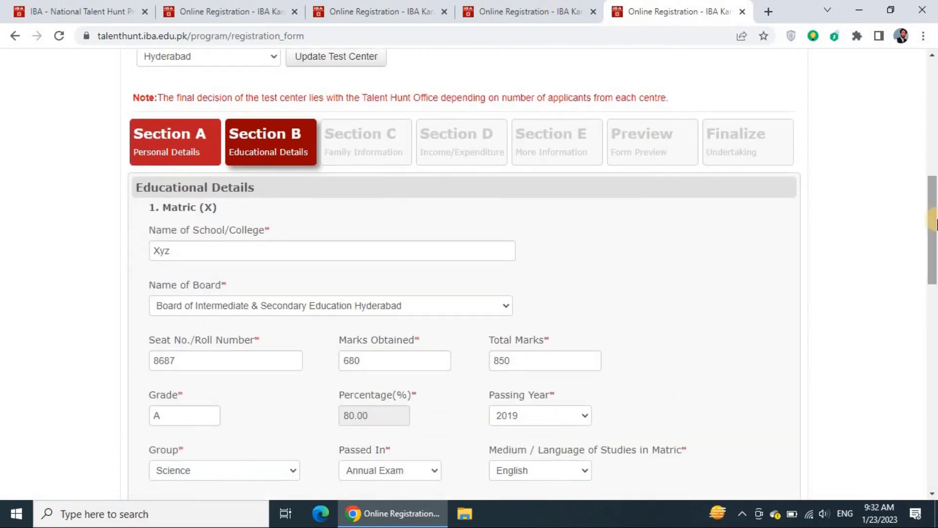
scroll(934, 220, "down", 1)
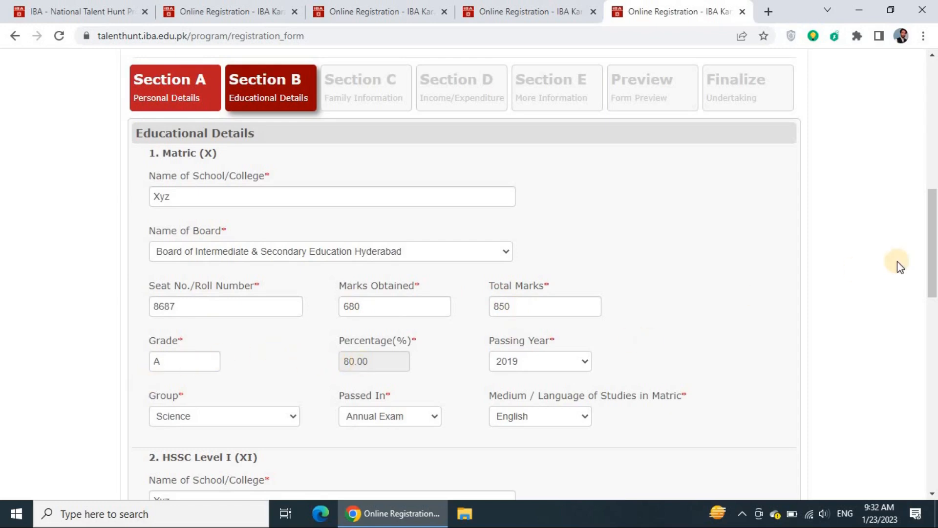
left_click_drag(932, 231, 932, 265)
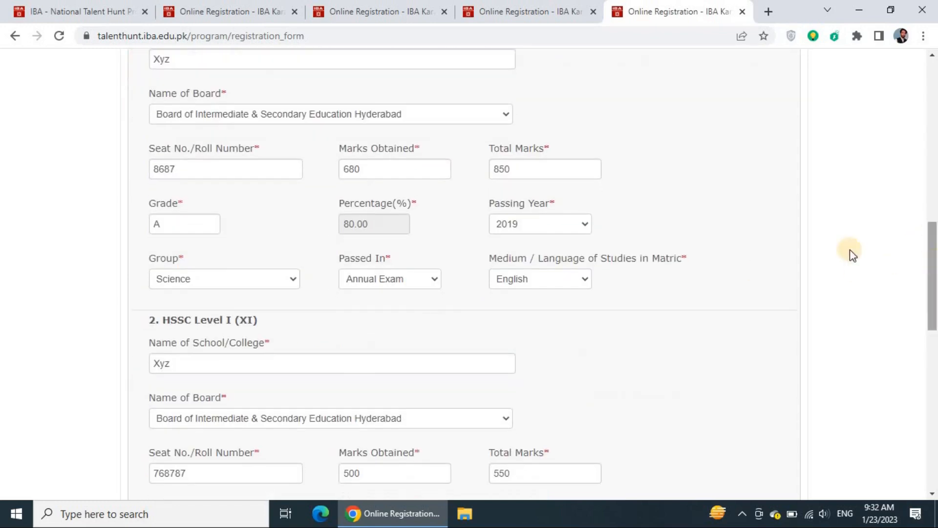
left_click(555, 230)
left_click(555, 230)
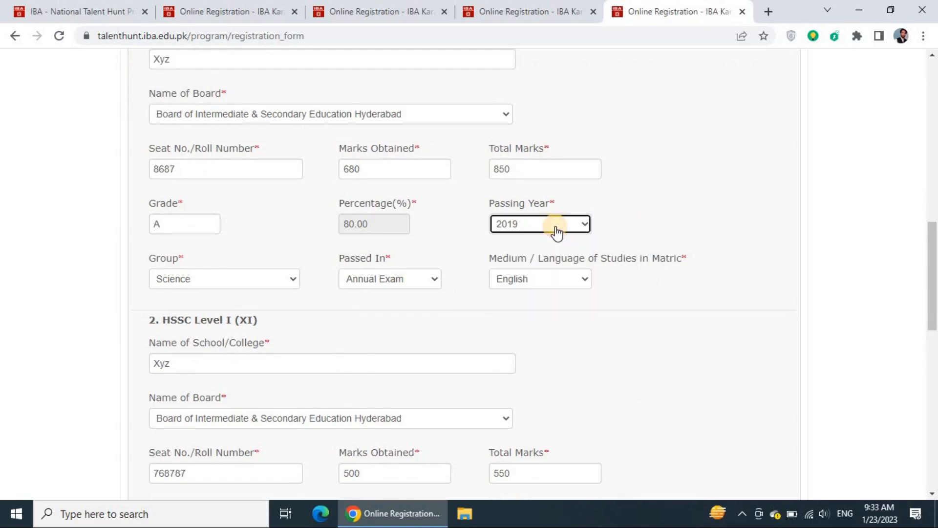
left_click(223, 287)
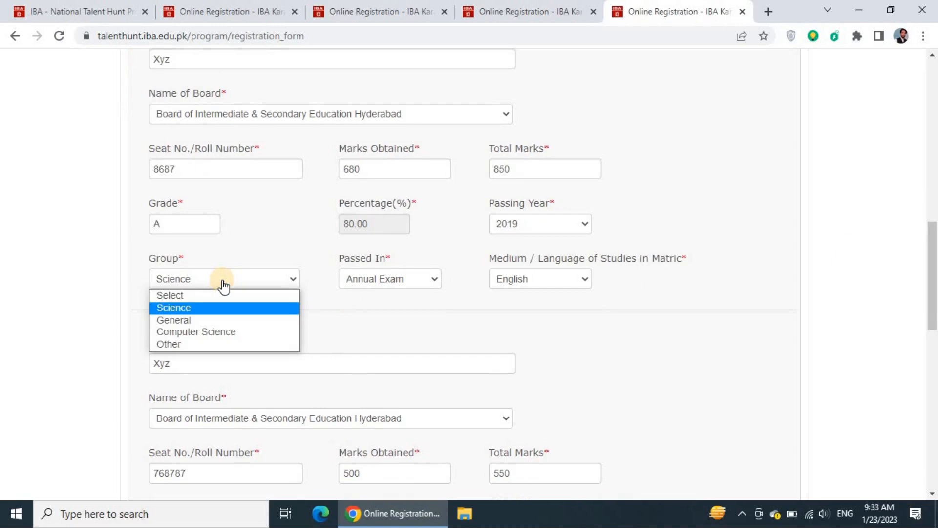
left_click(280, 250)
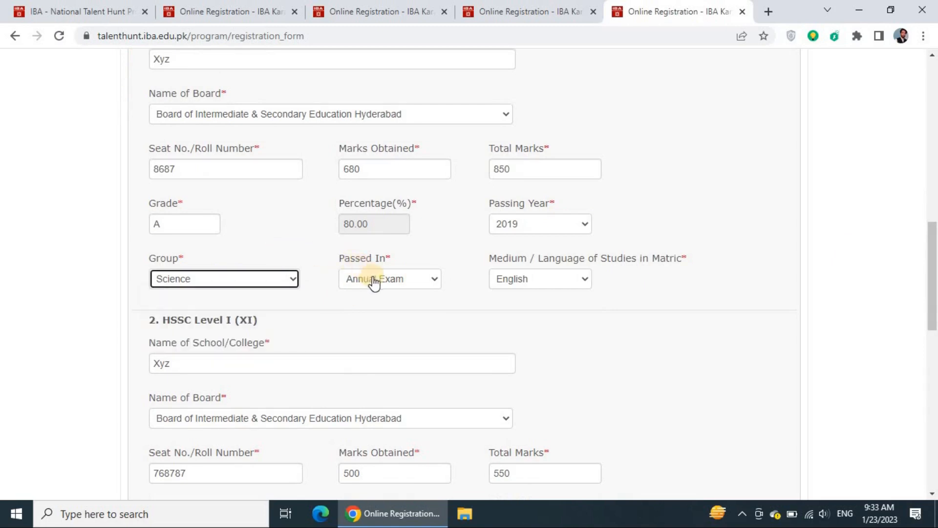
left_click(570, 286)
left_click(622, 284)
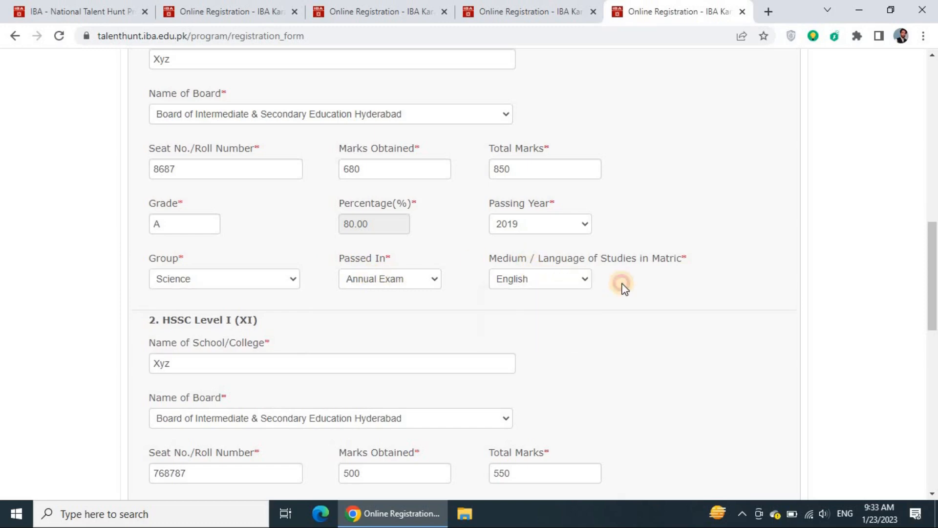
Review the HSSC Level I (XI) details, checking the choices for Name of Board, Passing Year, Group and Passed In
left_click_drag(929, 235, 929, 285)
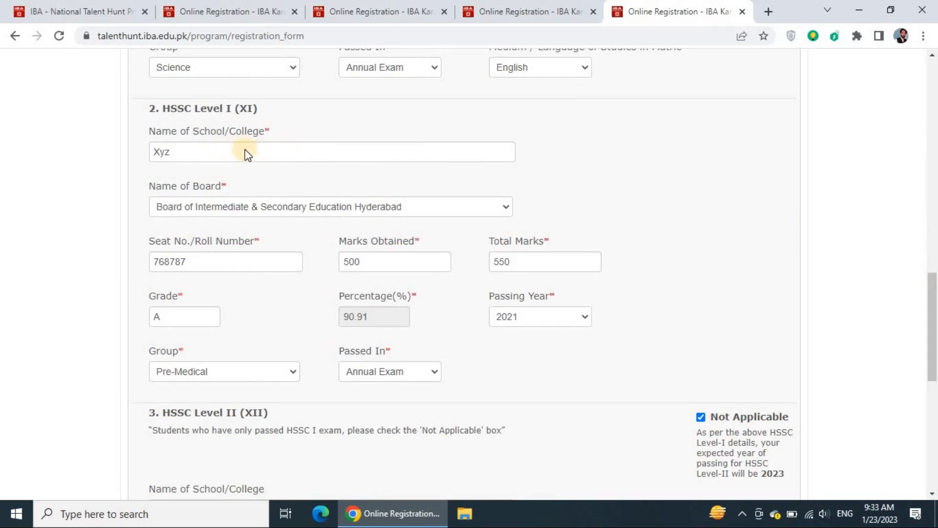
left_click(272, 209)
left_click(473, 189)
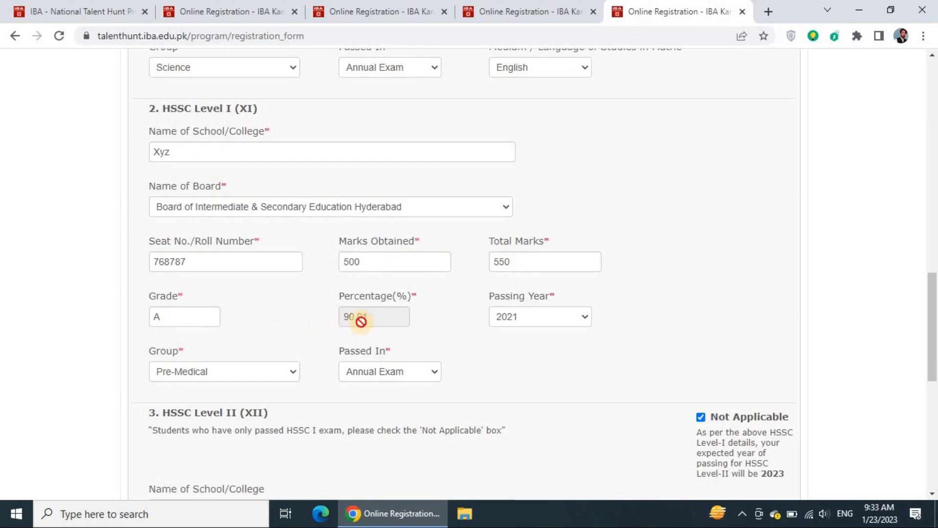
left_click(529, 323)
left_click(531, 325)
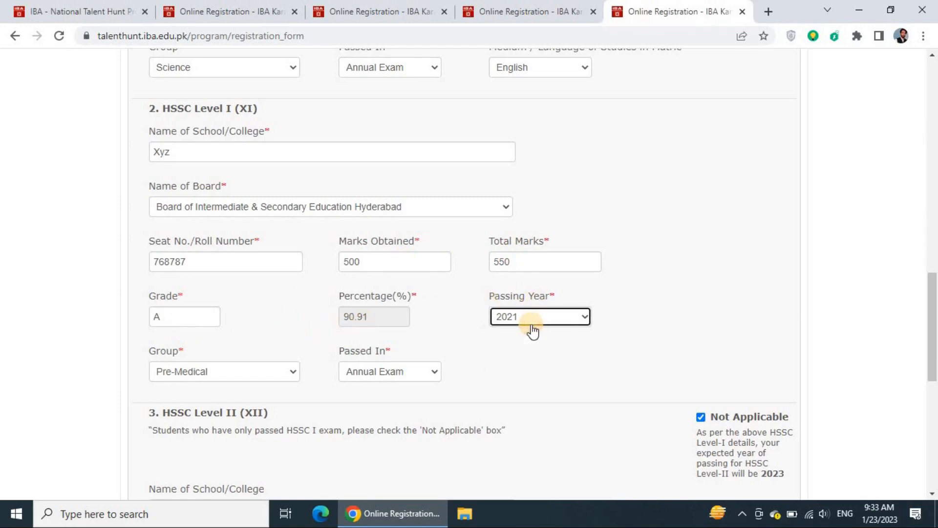
left_click_drag(933, 304, 934, 337)
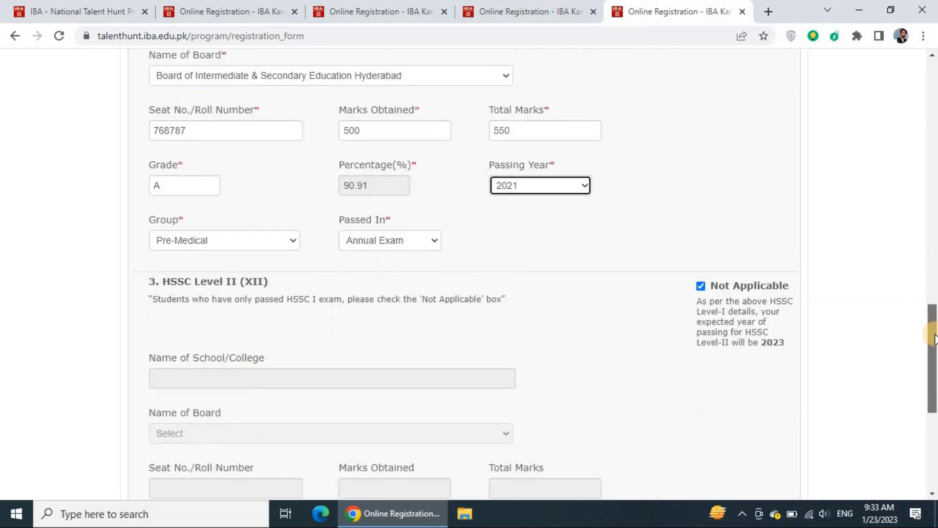
left_click(229, 244)
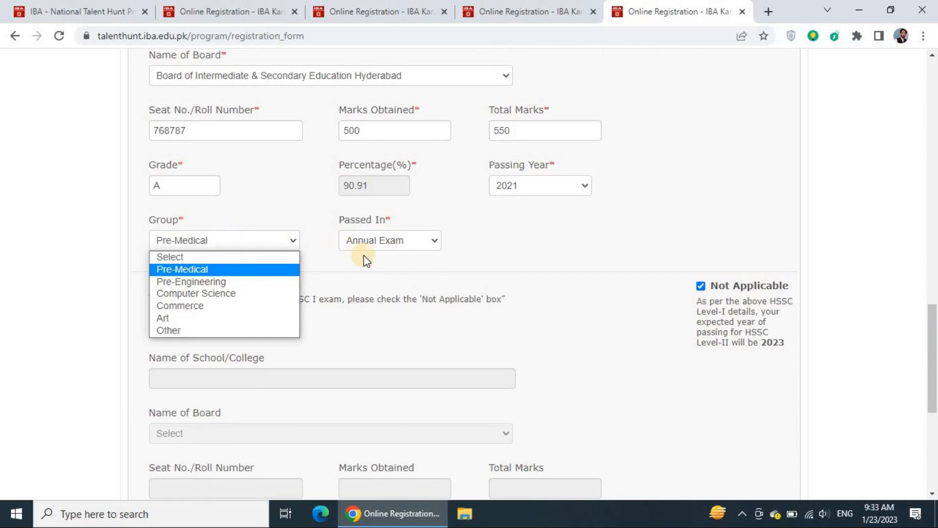
left_click(385, 247)
left_click(391, 250)
left_click(390, 250)
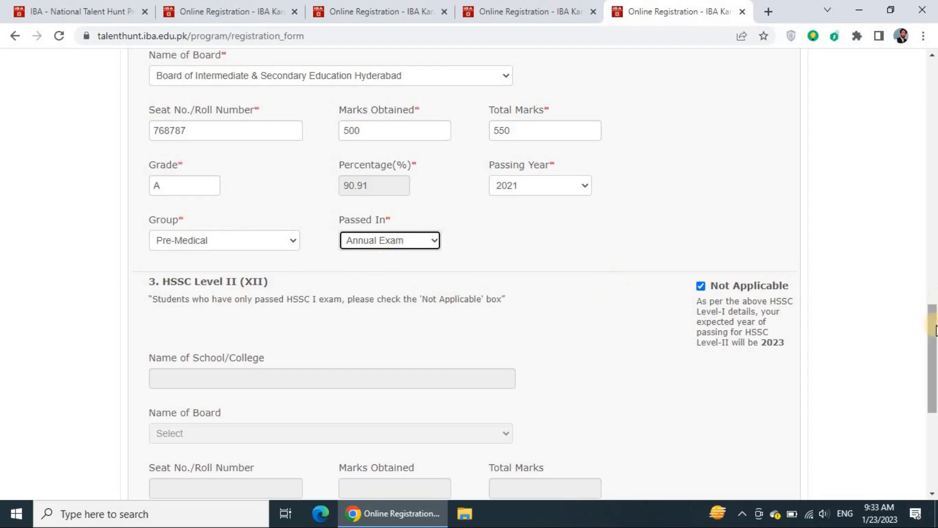
Clear the Not Applicable mark for HSSC Level II (XII) and check the Group choices there
left_click_drag(935, 325, 937, 351)
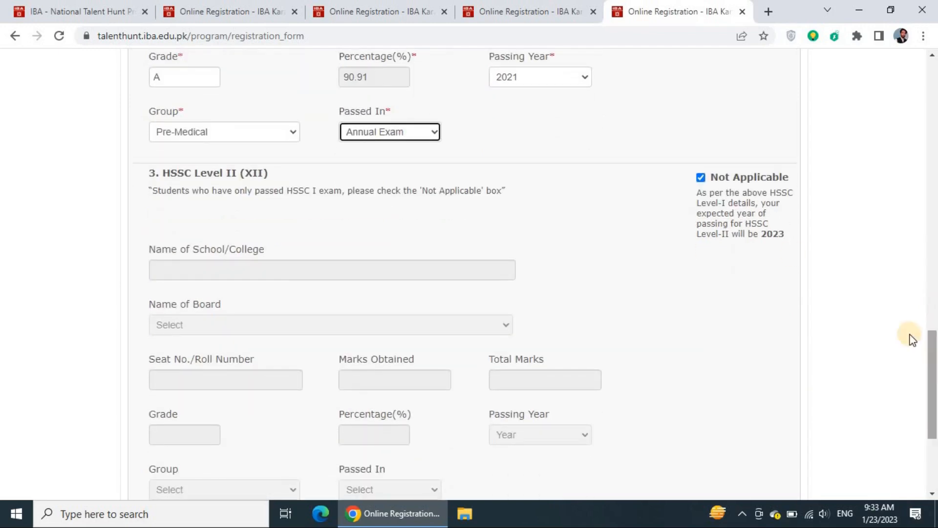
left_click(700, 179)
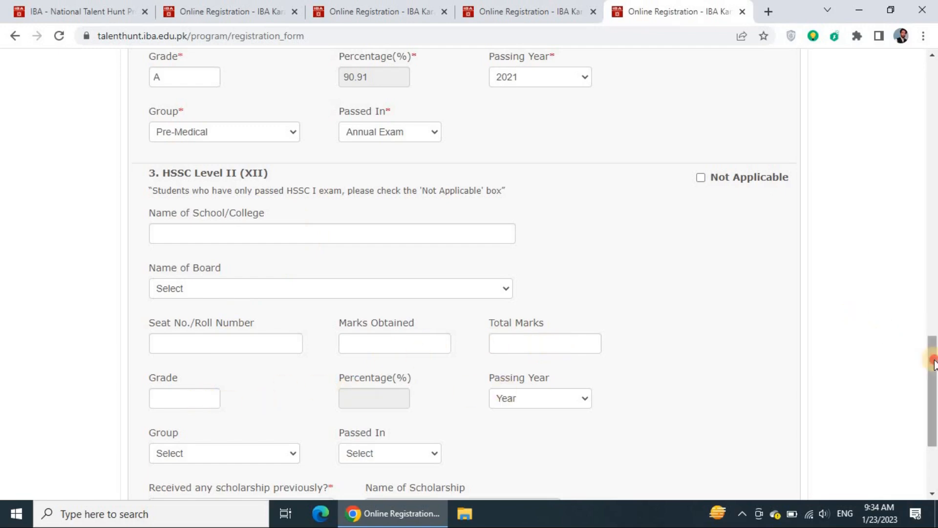
left_click_drag(932, 377, 931, 407)
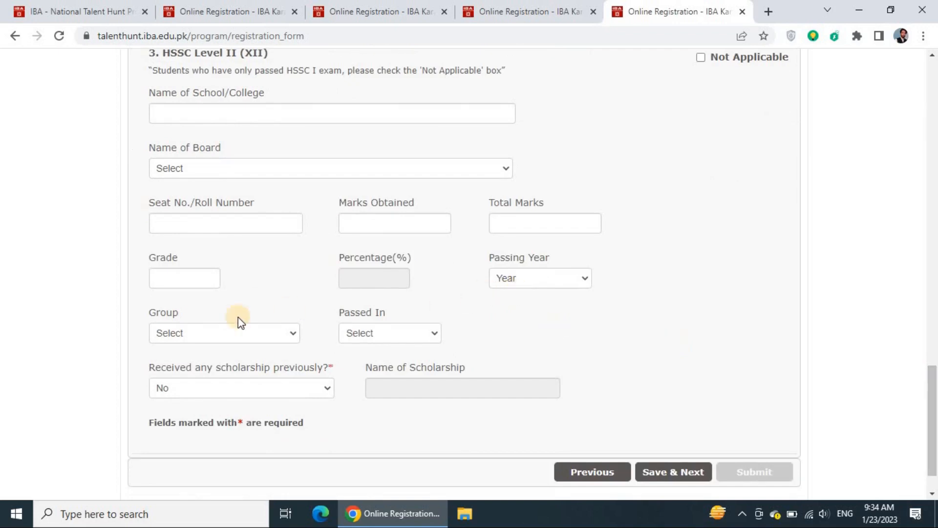
left_click(217, 337)
left_click(218, 332)
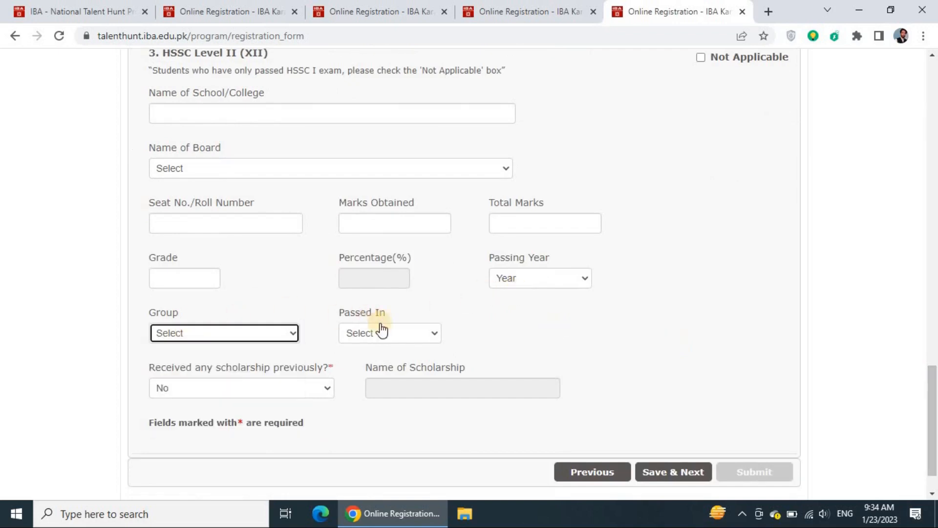
Try Annual Exam as the HSSC Level II Passed In value, and reset the field to Select
left_click(386, 342)
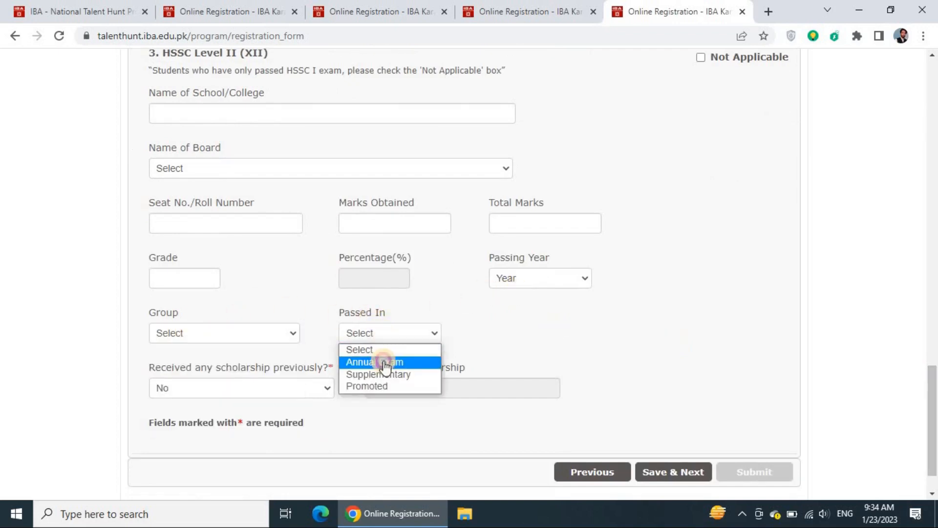
left_click(383, 360)
left_click(400, 338)
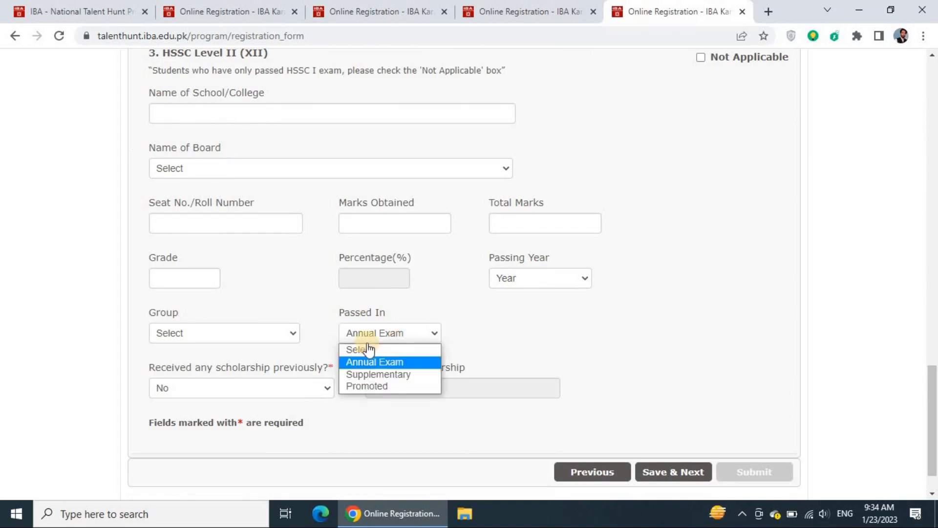
left_click(356, 348)
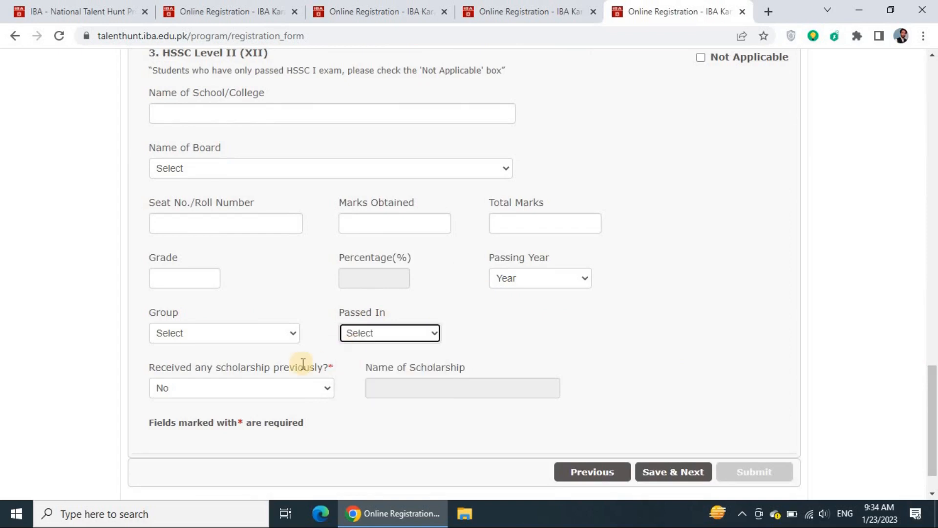
Check the choices for previously received scholarships, then mark HSSC Level II (XII) as Not Applicable again
left_click(245, 398)
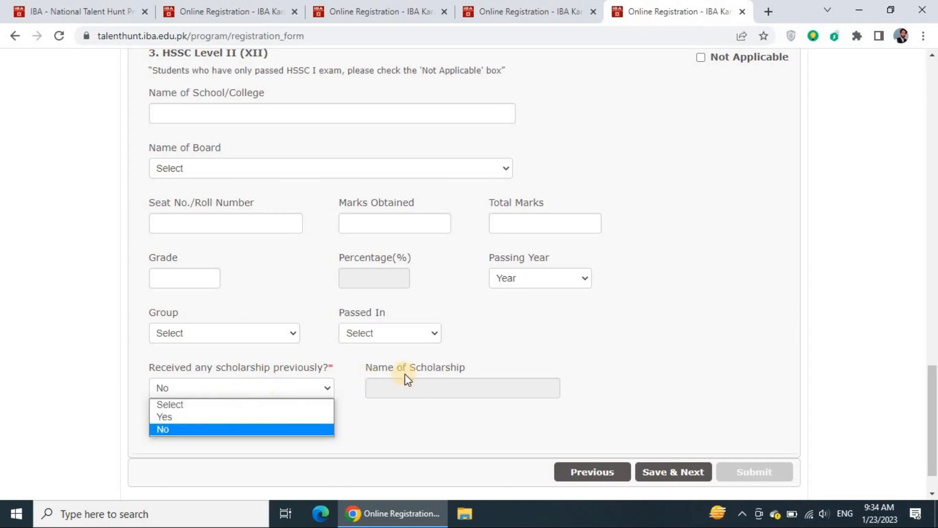
left_click(428, 383)
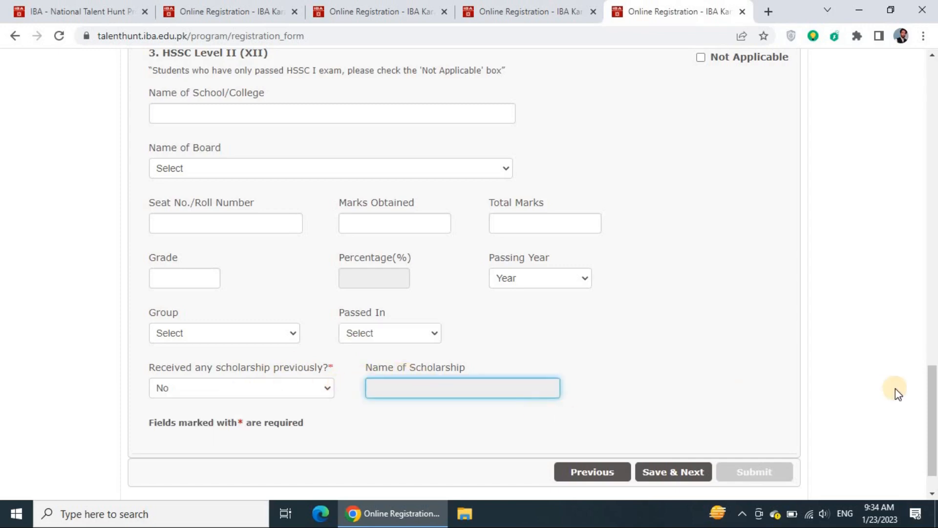
left_click(932, 328)
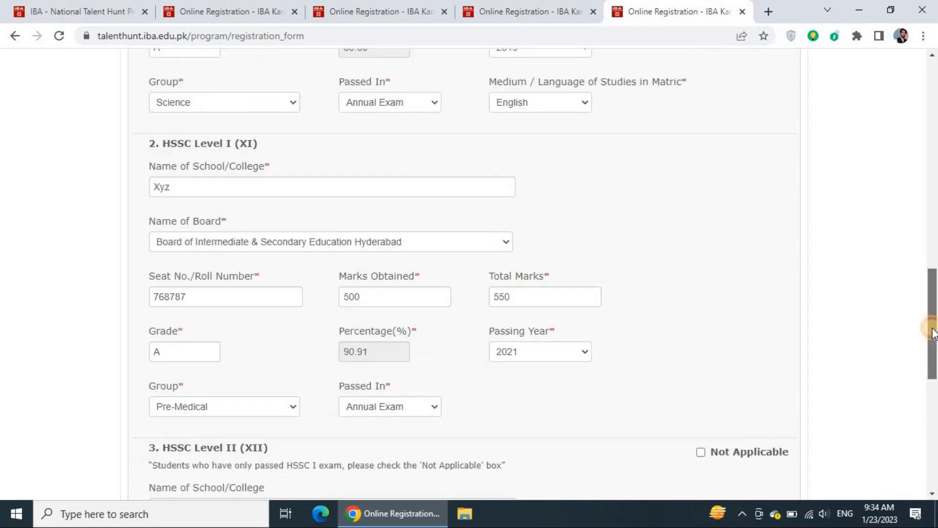
left_click_drag(932, 328, 932, 372)
left_click(701, 275)
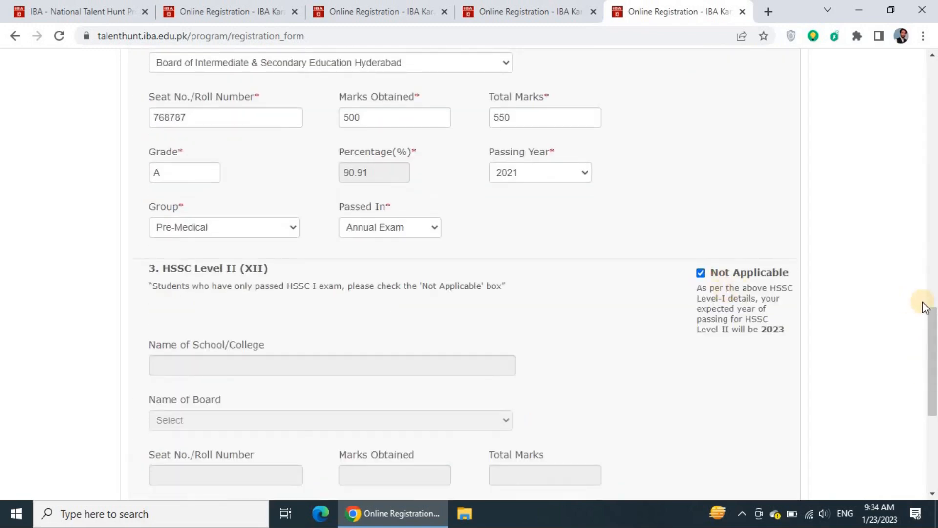
Answer No to having received any scholarship previously, then save Section B and continue to Section C
left_click_drag(933, 365, 933, 446)
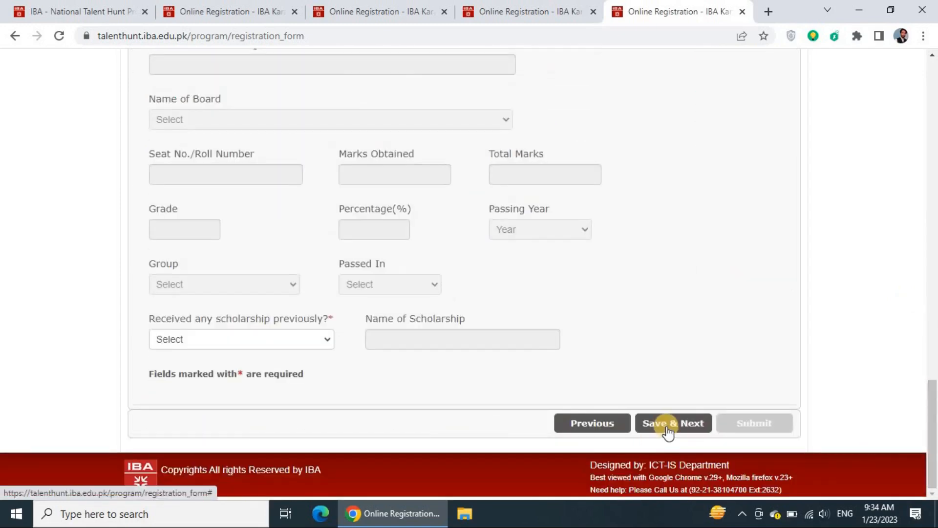
left_click(667, 430)
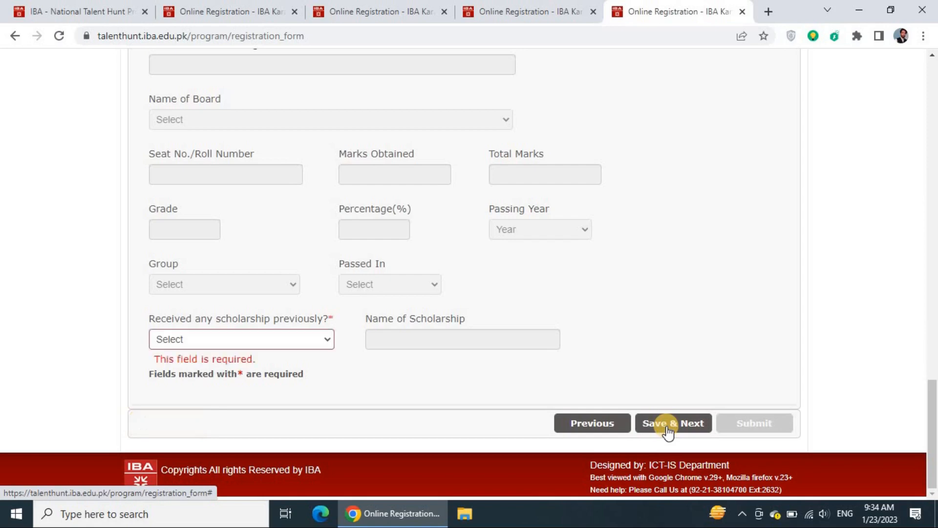
left_click(299, 348)
left_click(232, 381)
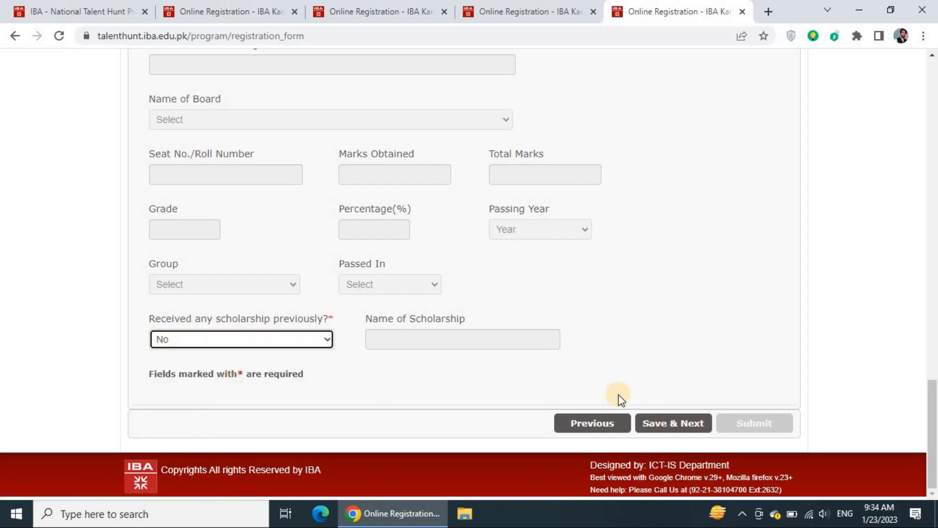
left_click(661, 423)
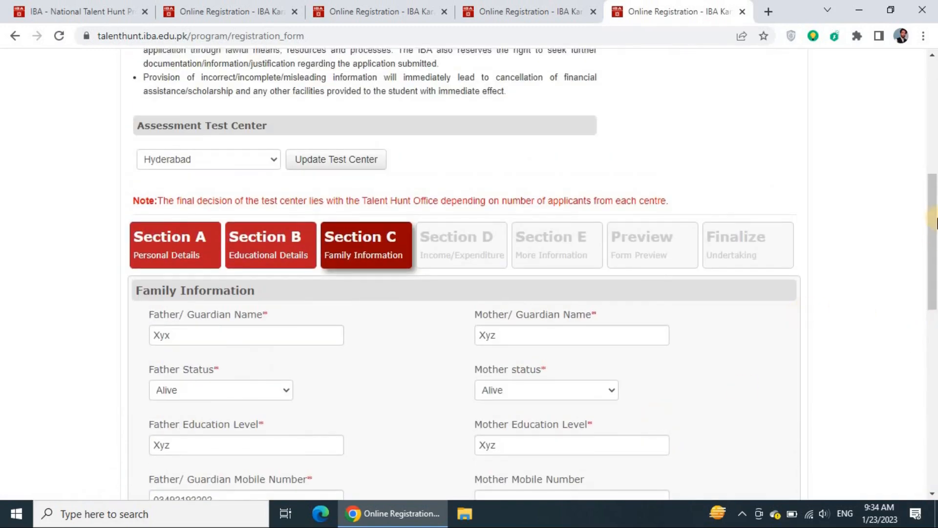
Check the Father Status choices and review the father's and mother's education level fields in Family Information
left_click_drag(934, 223, 934, 276)
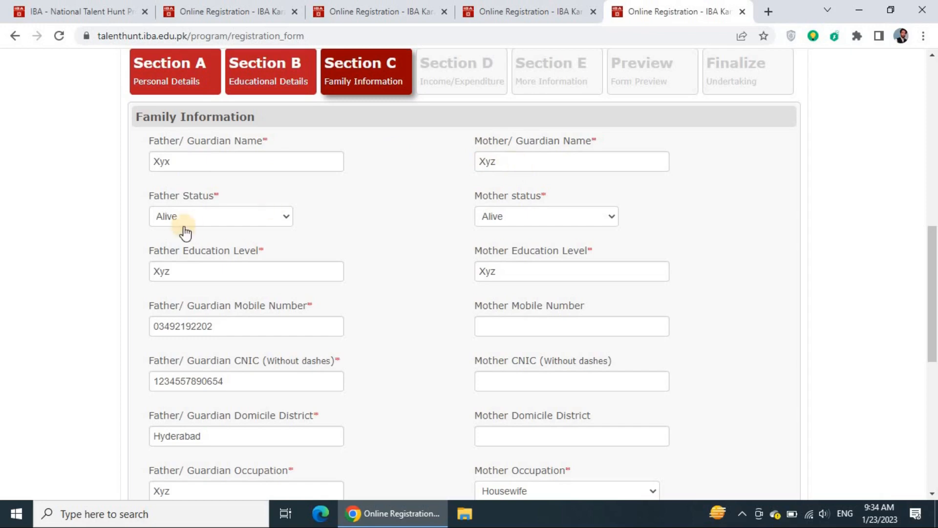
left_click(207, 219)
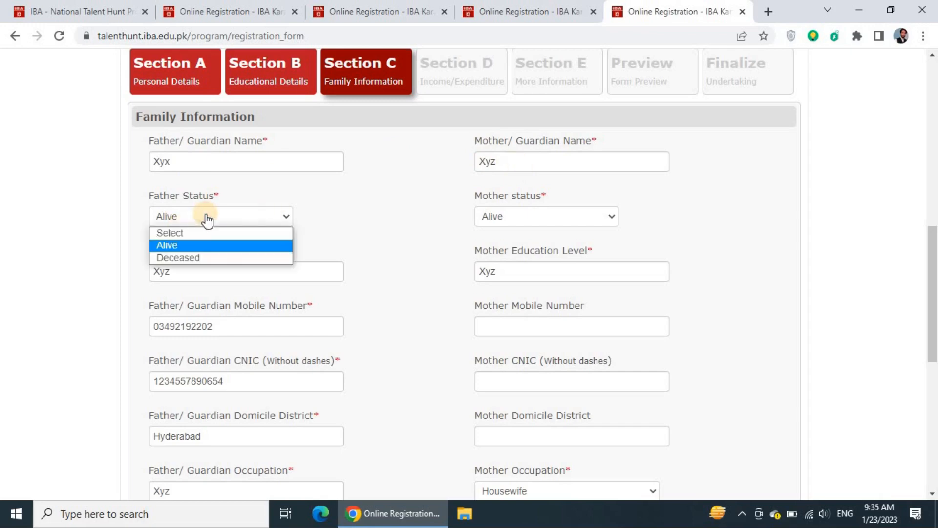
left_click(331, 241)
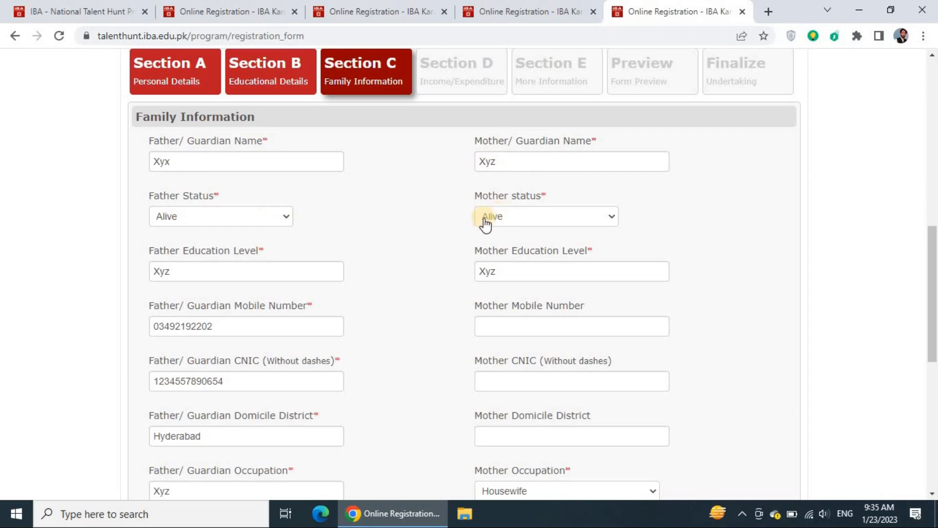
left_click(196, 274)
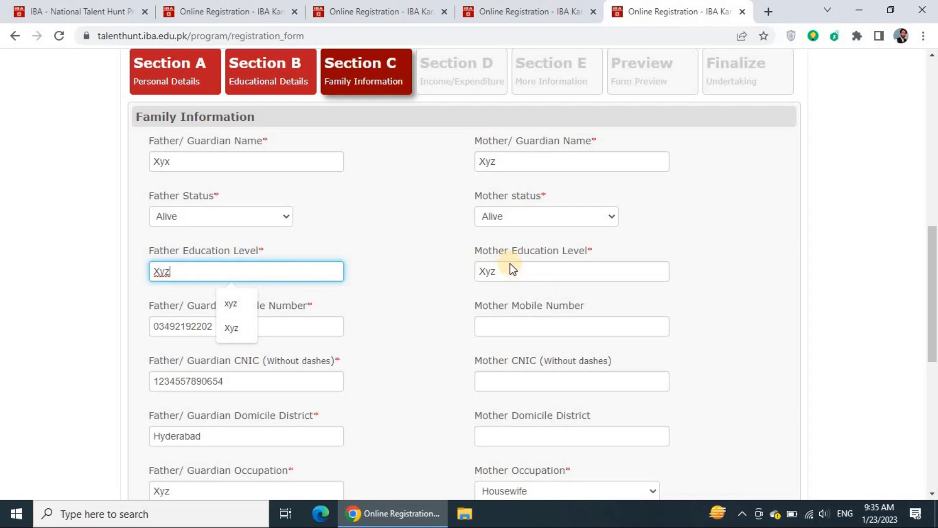
left_click(532, 277)
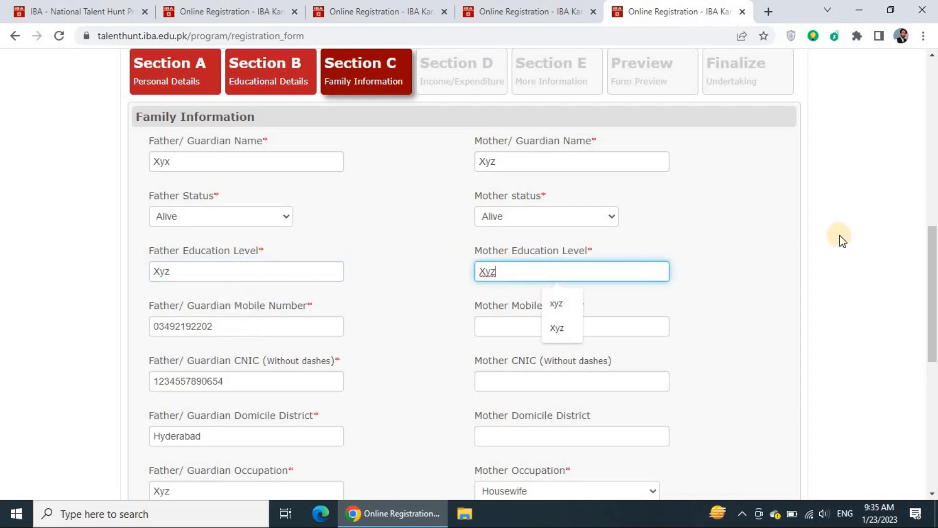
Review the mobile number, CNIC and domicile district fields for both parents in Family Information
scroll(933, 254, "down", 2)
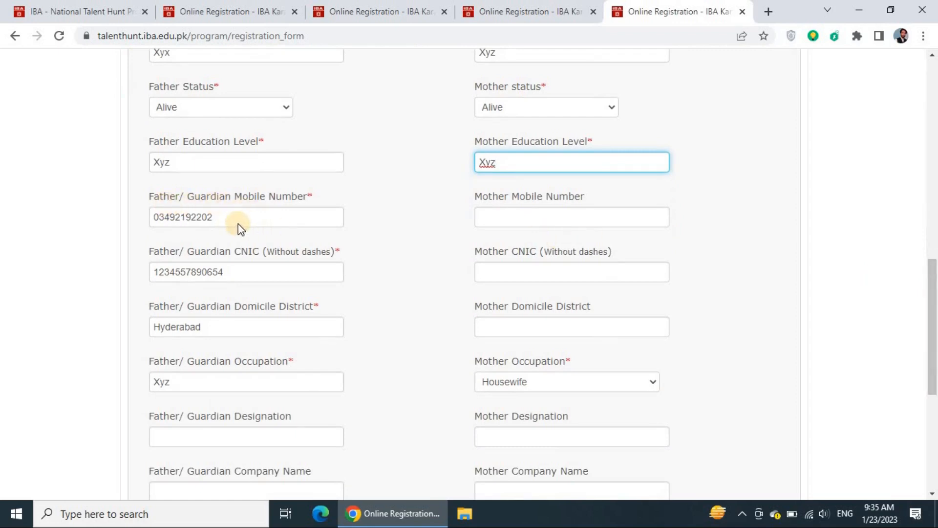
left_click(547, 222)
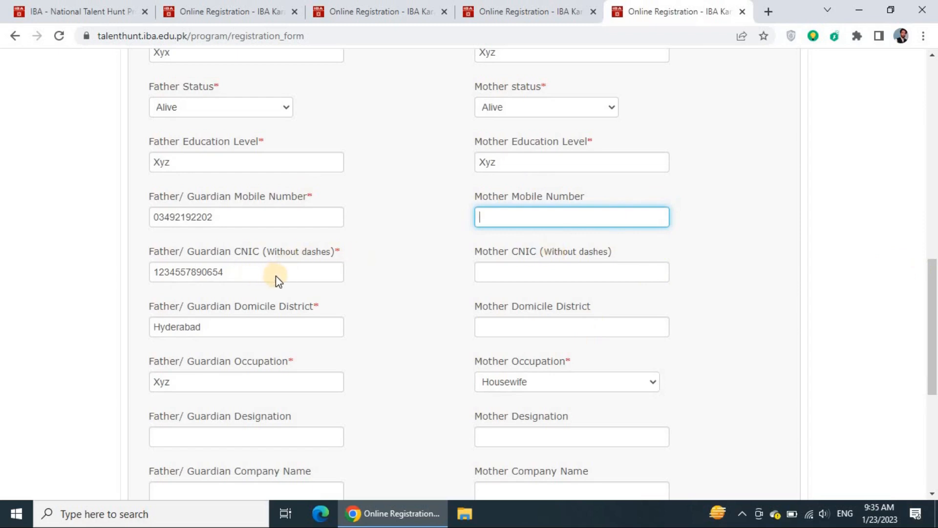
left_click(544, 276)
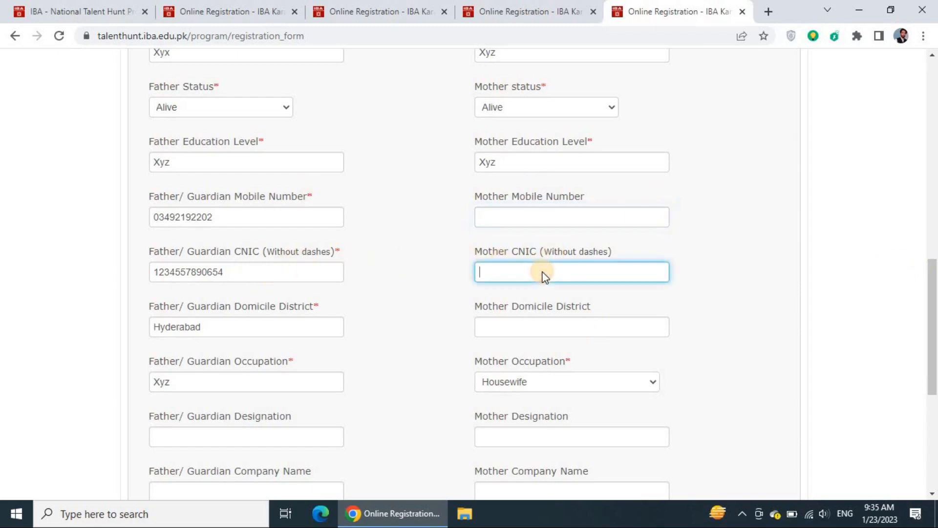
left_click(278, 325)
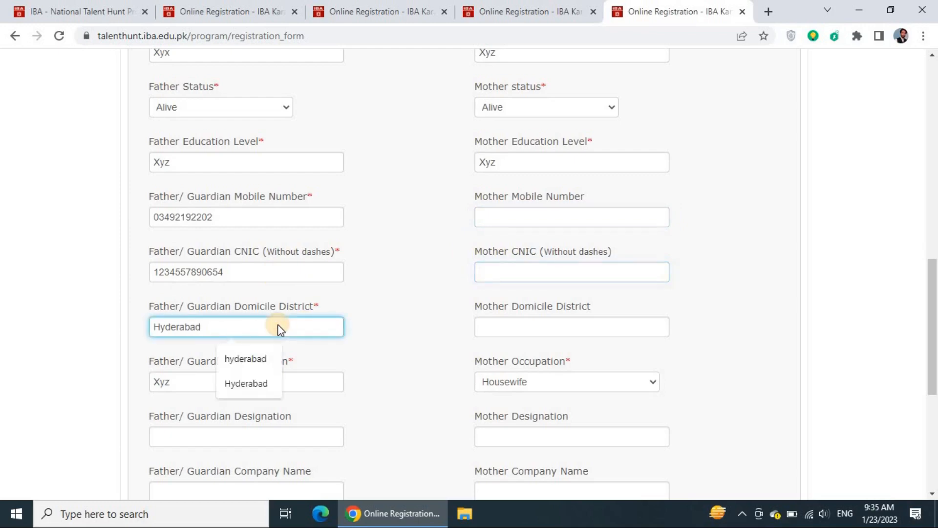
left_click(523, 327)
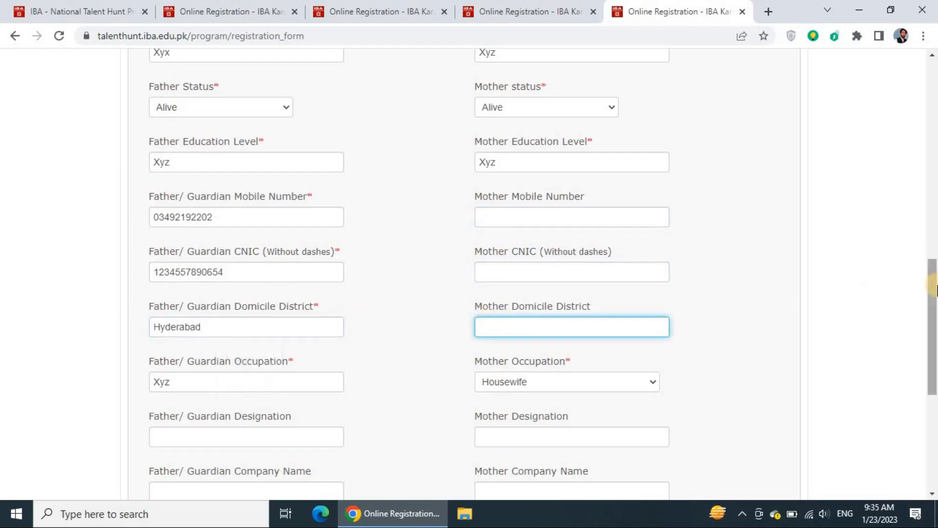
Check the Mother Occupation choices and review the designation fields for both parents
left_click_drag(933, 293, 934, 331)
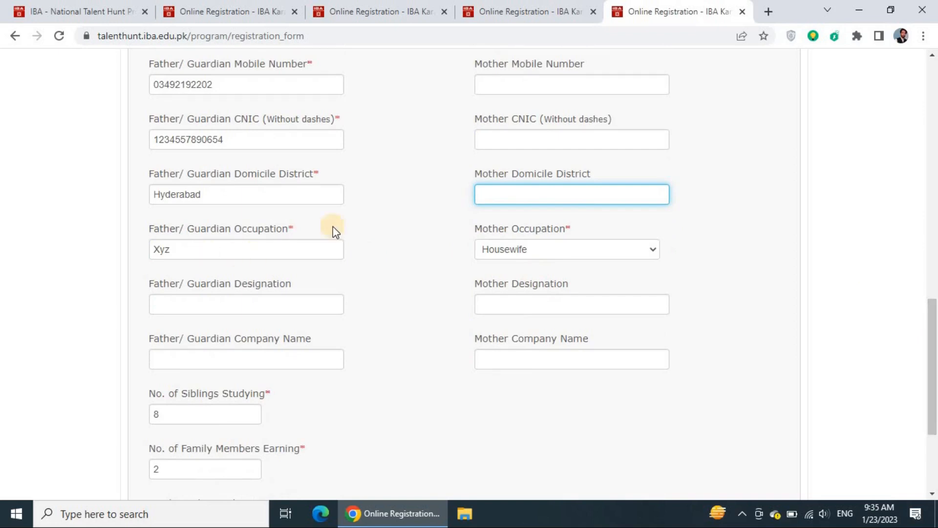
left_click(534, 256)
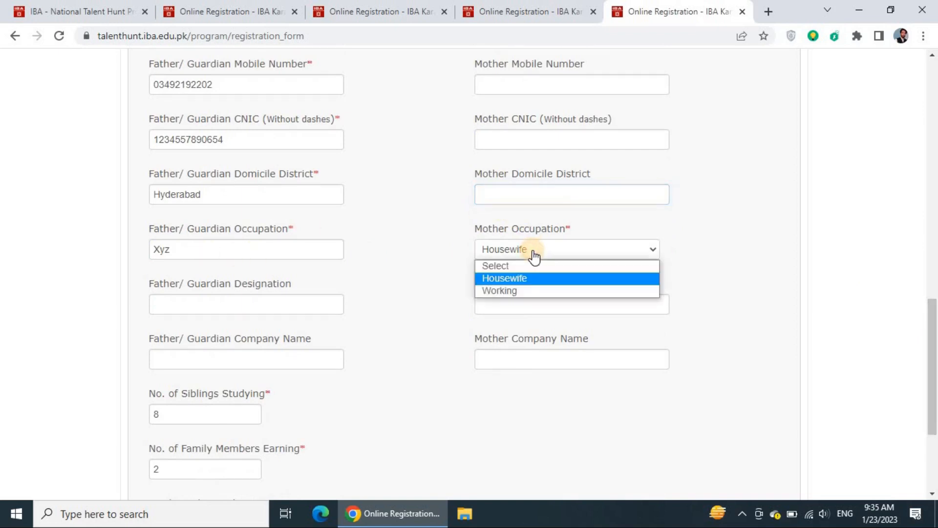
left_click(429, 249)
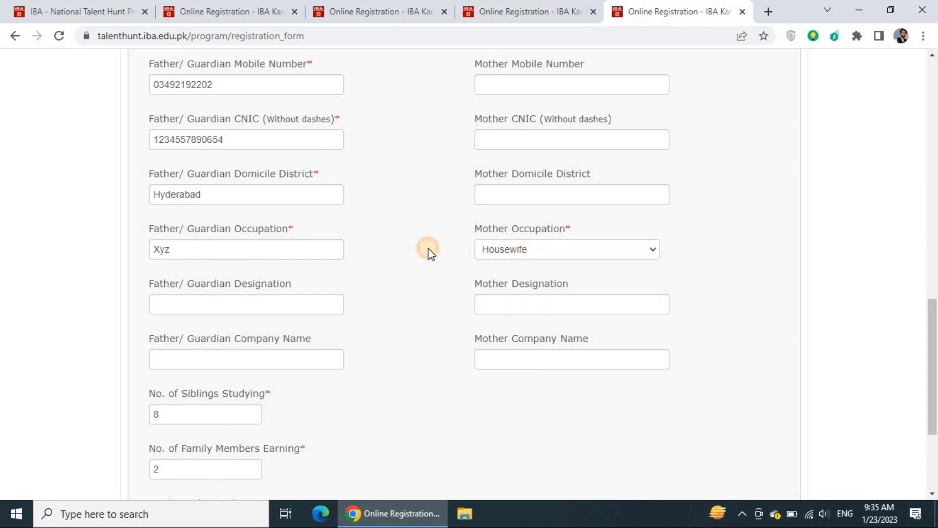
left_click(251, 308)
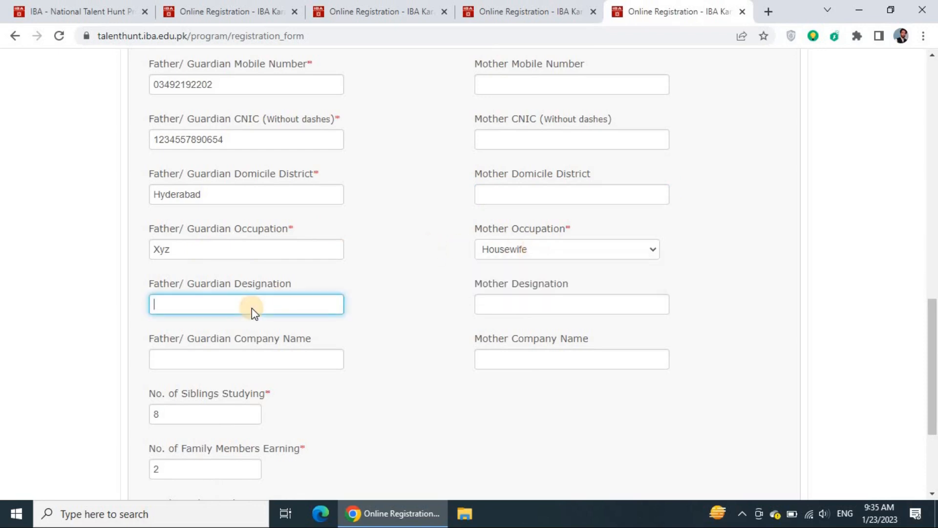
left_click(543, 302)
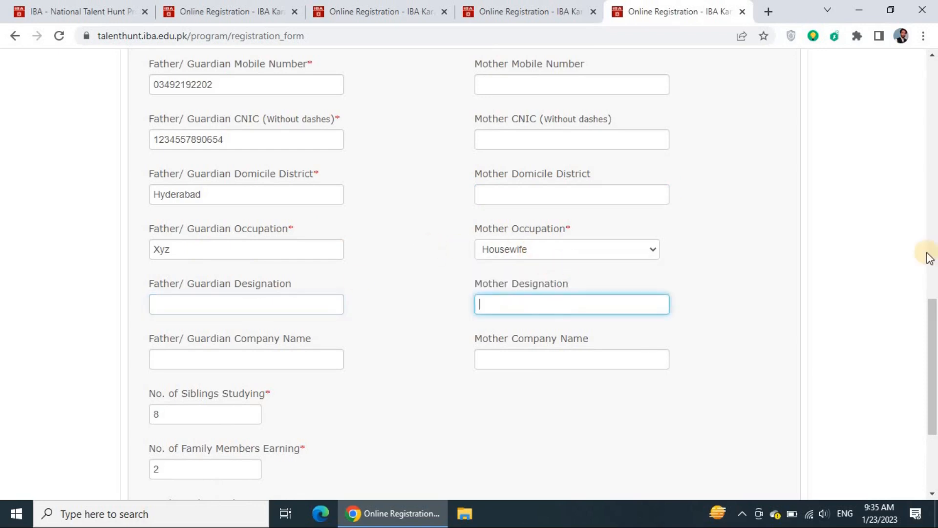
Review the sibling, earning member and total family member counts, then save Section C and continue to Section D
scroll(933, 308, "down", 3)
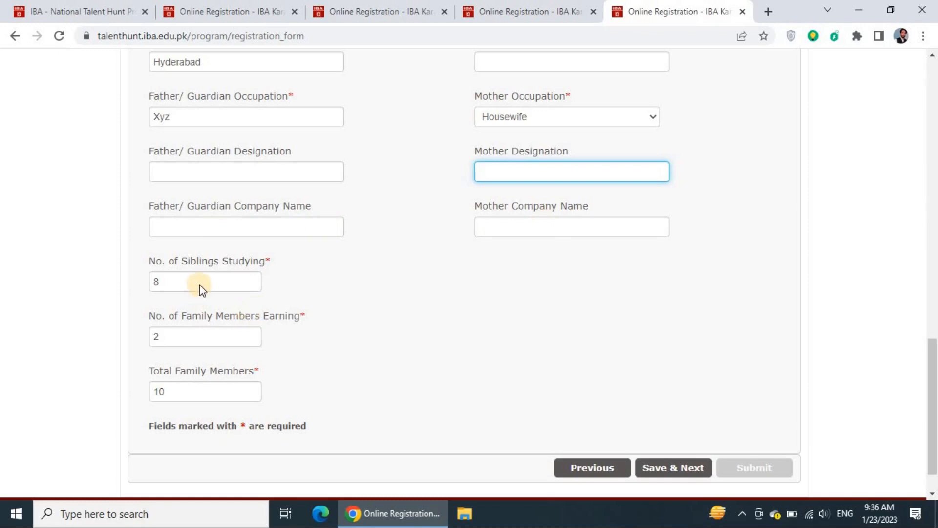
left_click(194, 336)
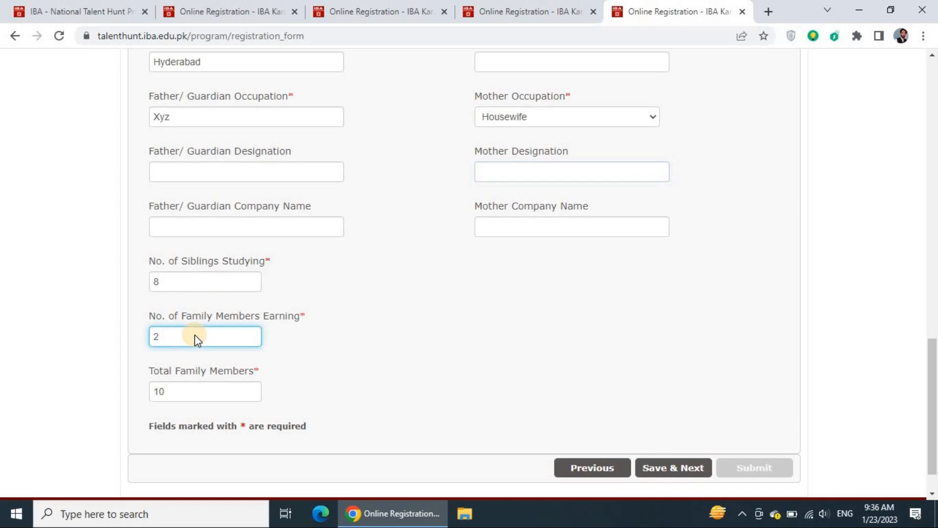
left_click(191, 401)
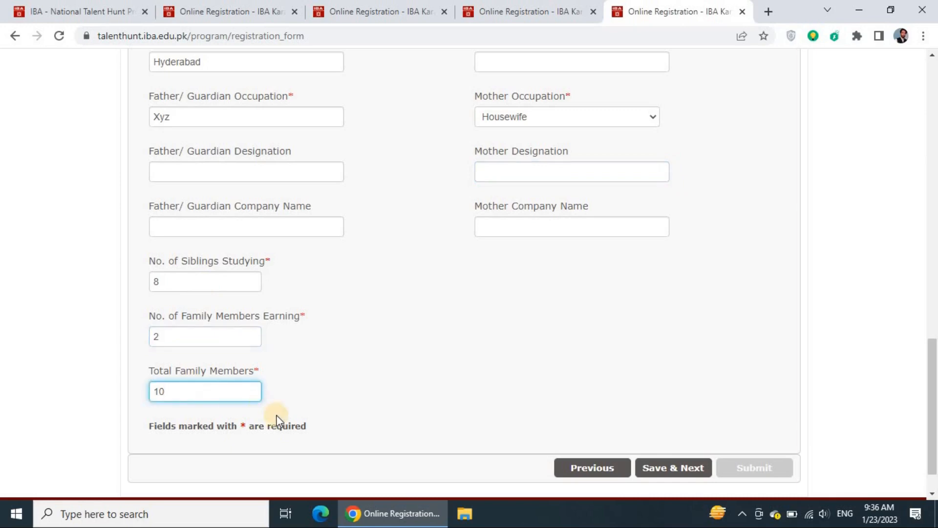
left_click(672, 468)
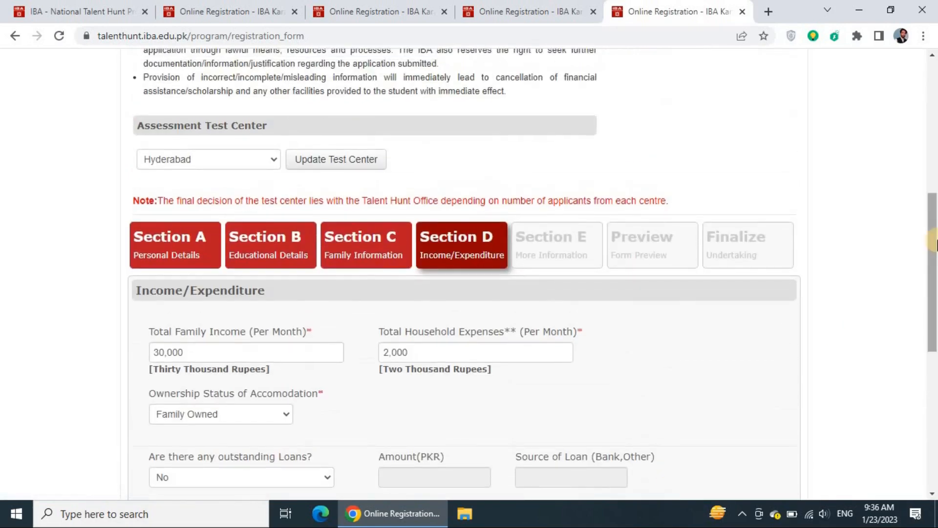
Review the monthly family income and household expenses, and check the choices for Ownership Status of Accomodation
left_click_drag(934, 250, 934, 288)
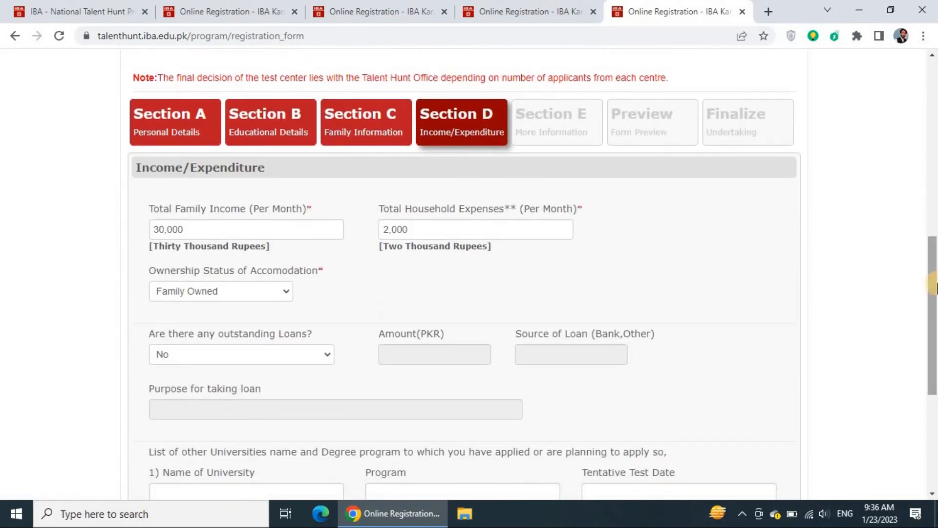
scroll(935, 313, "down", 1)
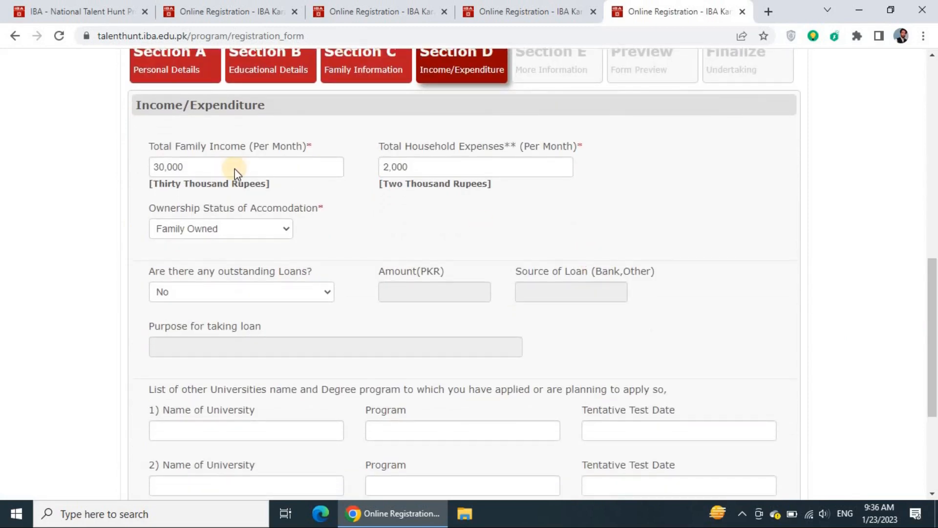
left_click(421, 168)
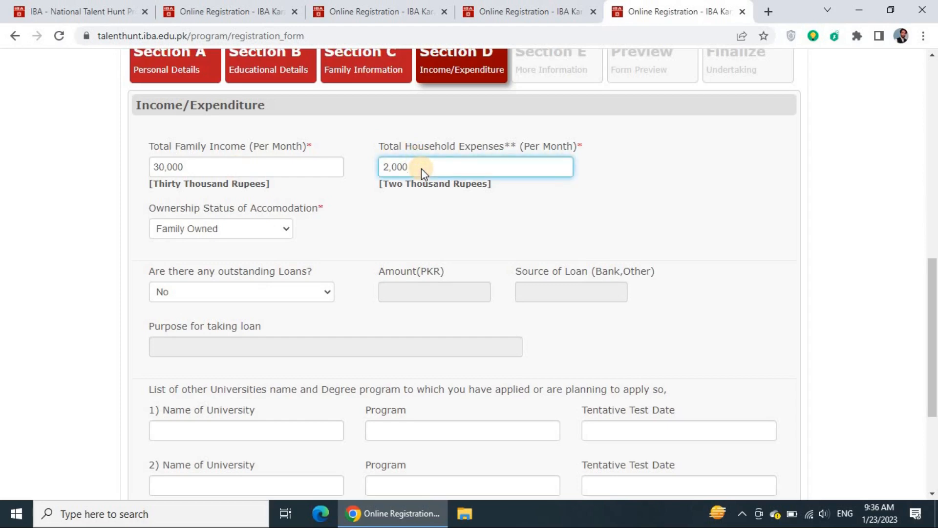
left_click(229, 234)
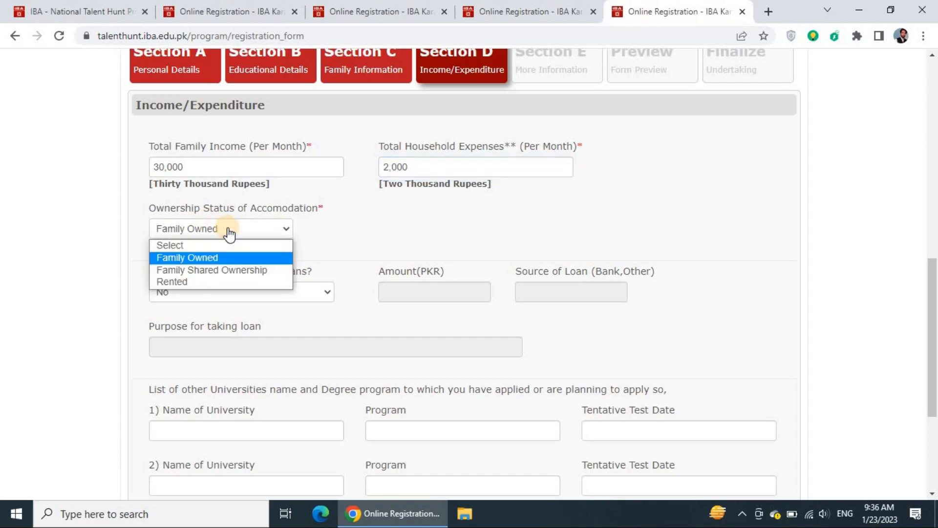
left_click(229, 233)
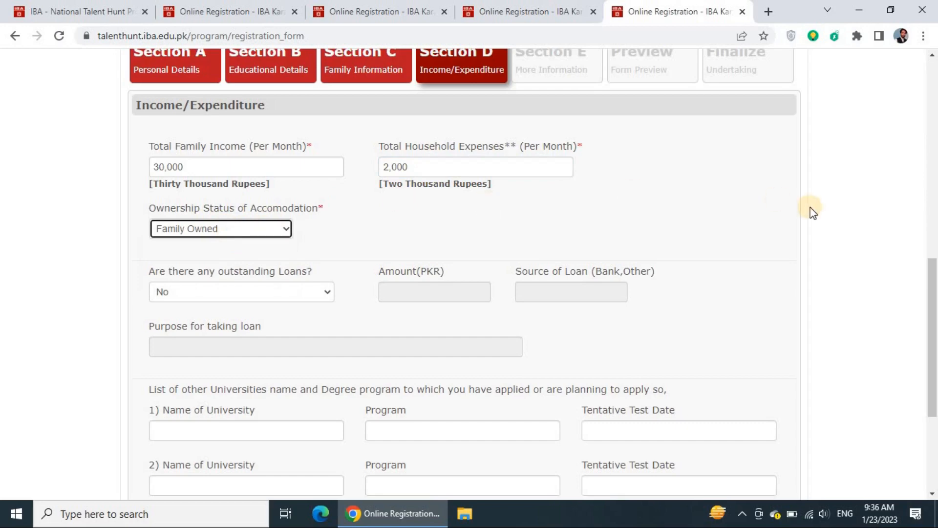
Check the available answers to the outstanding loans question and leave its current answer in place
left_click_drag(933, 285, 933, 317)
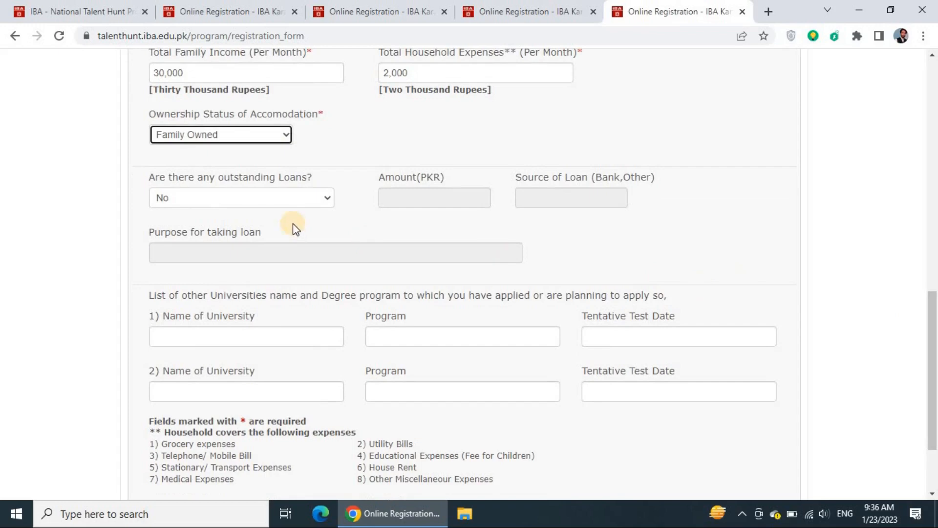
left_click(326, 209)
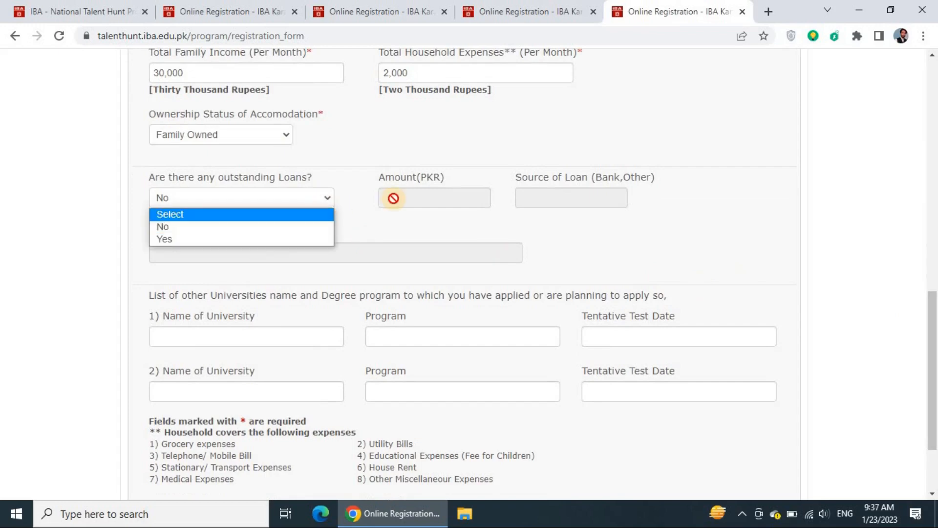
left_click(363, 206)
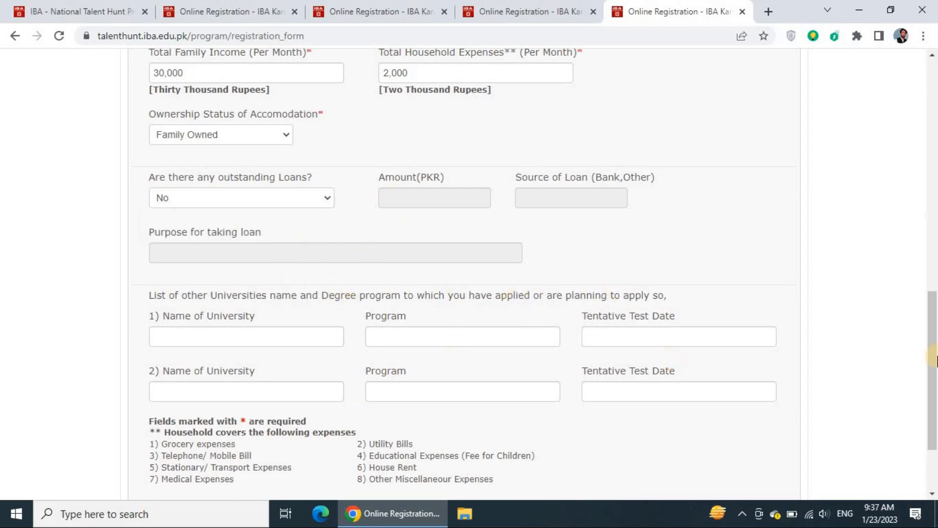
Review the other universities fields and the list of household expenses, then save Section D and continue to Section E
left_click_drag(934, 363, 934, 398)
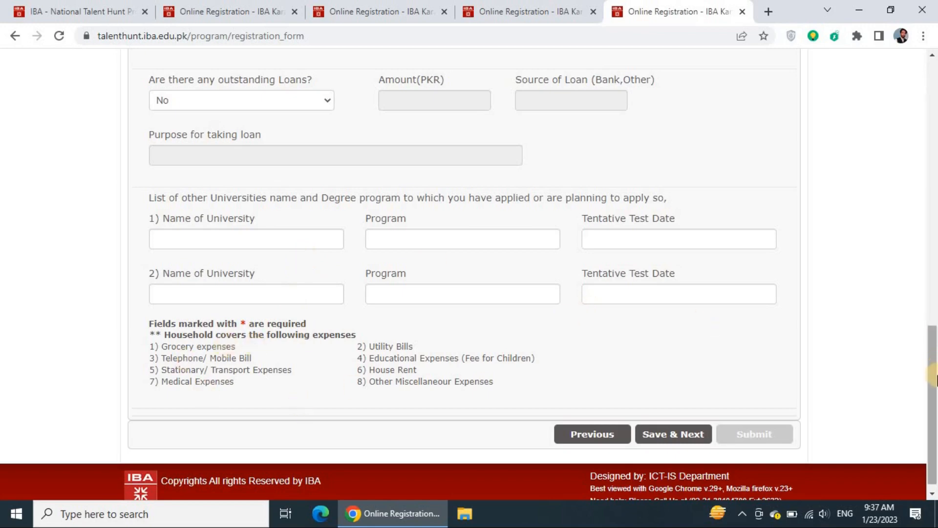
scroll(662, 379, "down", 1)
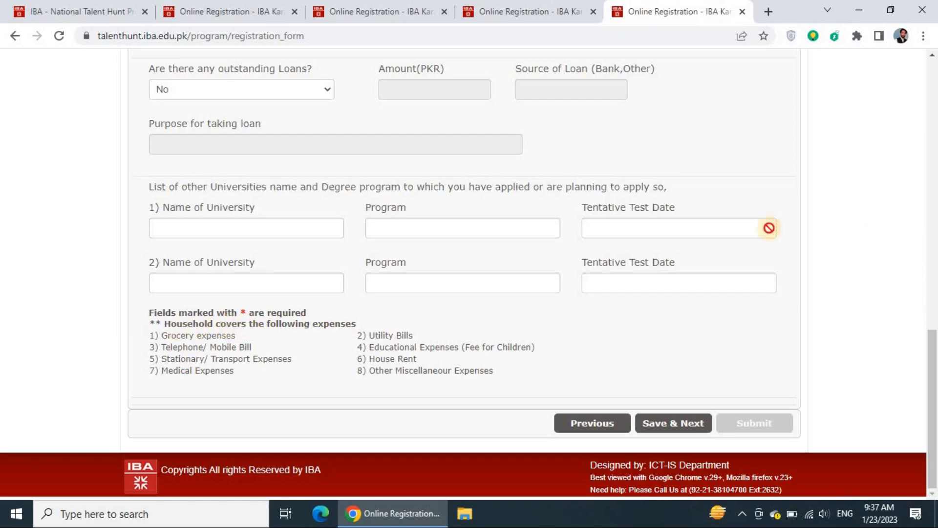
left_click(929, 200)
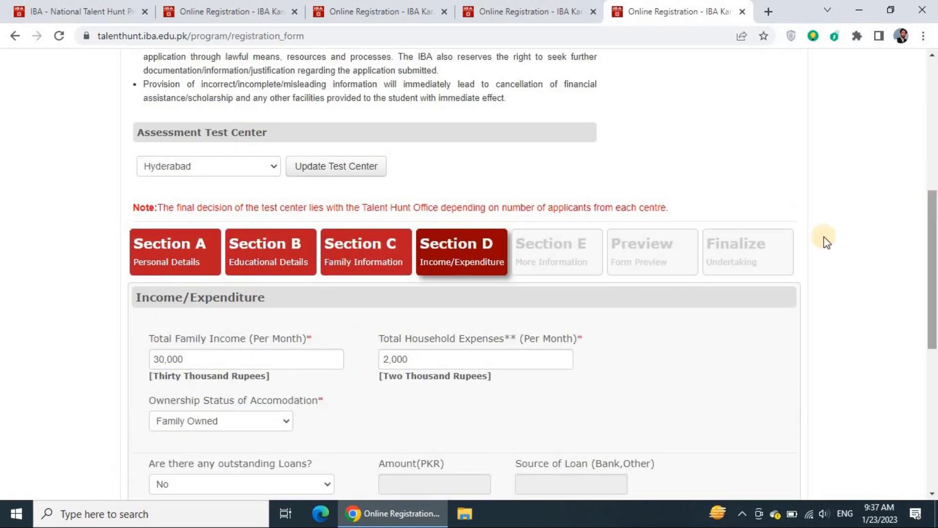
left_click(923, 366)
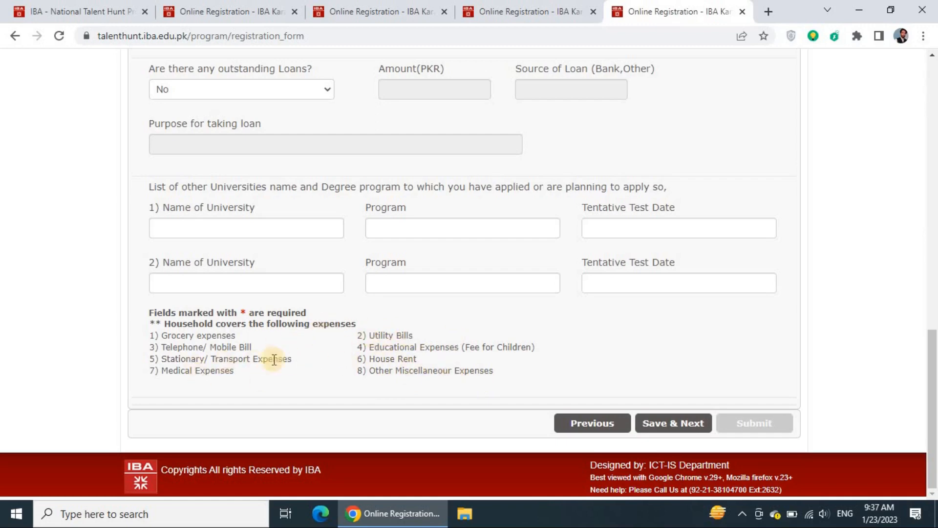
scroll(930, 144, "up", 20)
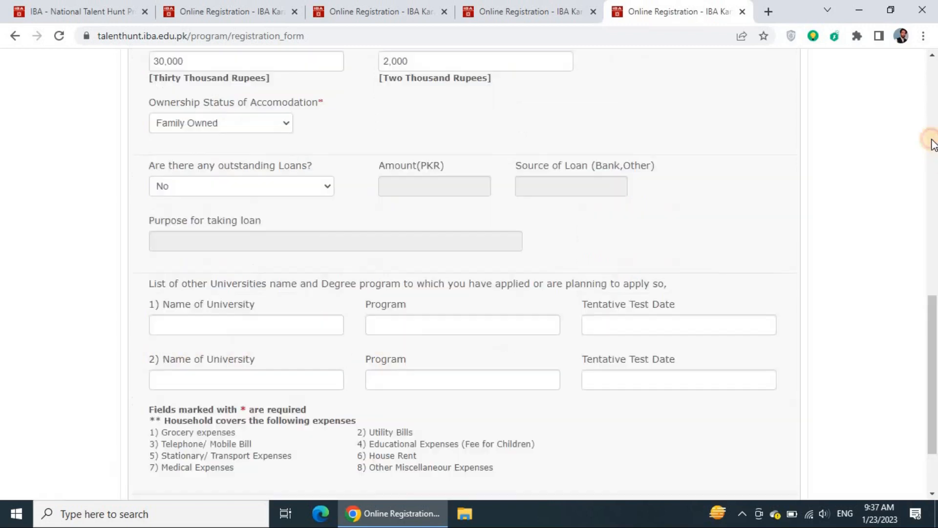
left_click_drag(929, 267, 926, 419)
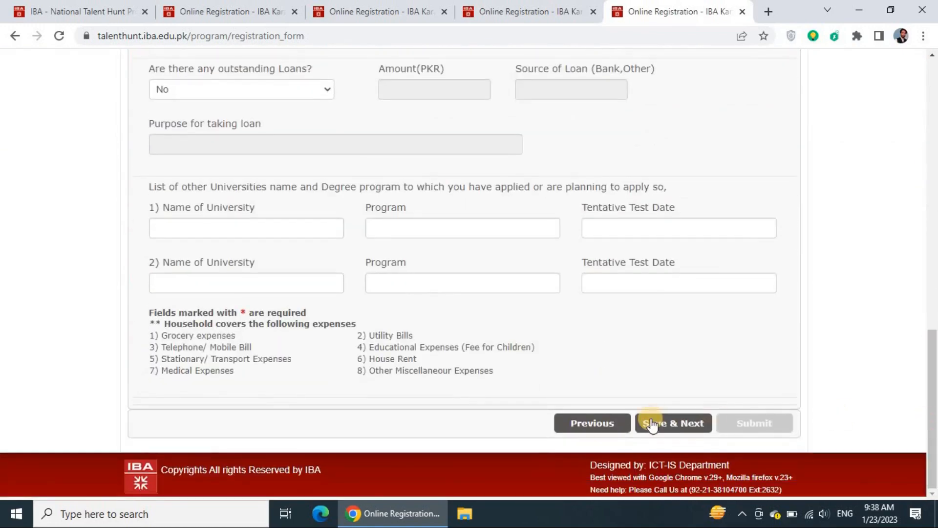
left_click(673, 427)
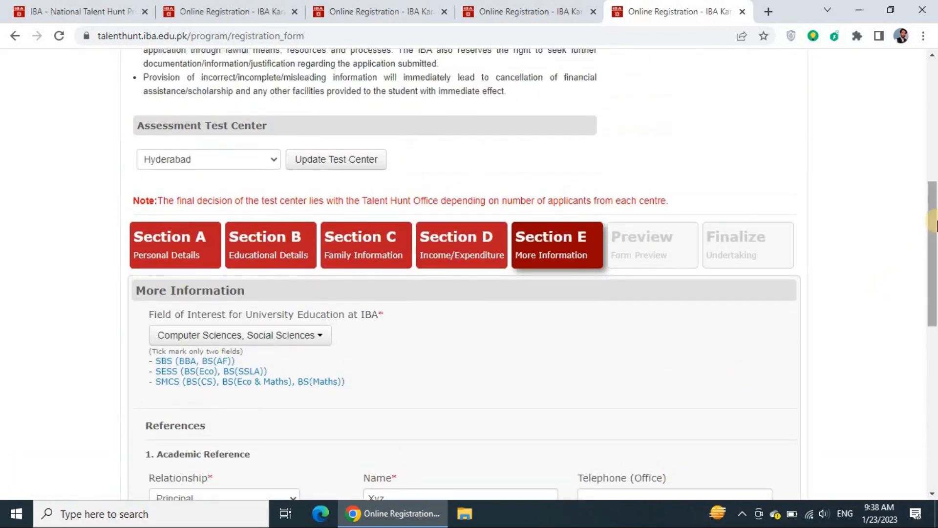
Check the available choices for Field of Interest for University Education at IBA and keep Computer Sciences and Social Sciences selected
scroll(933, 293, "down", 4)
left_click_drag(935, 292, 933, 288)
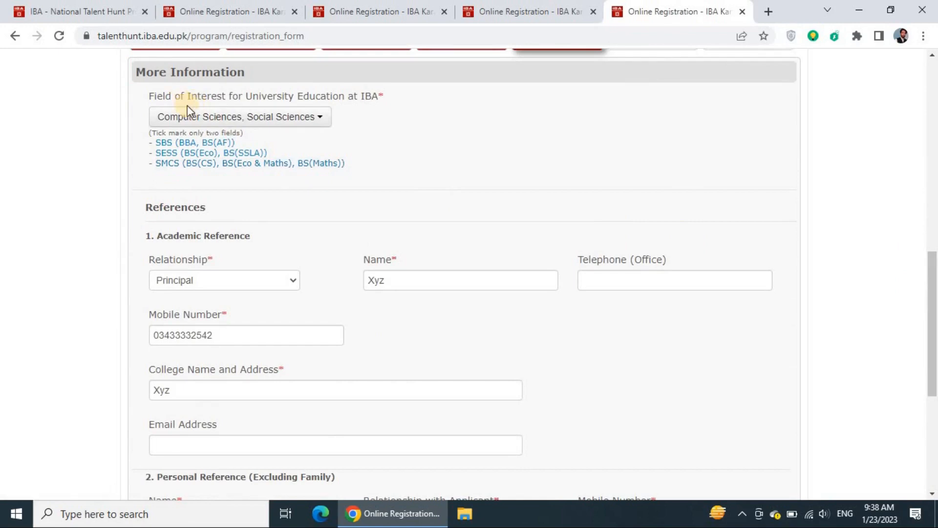
left_click(233, 120)
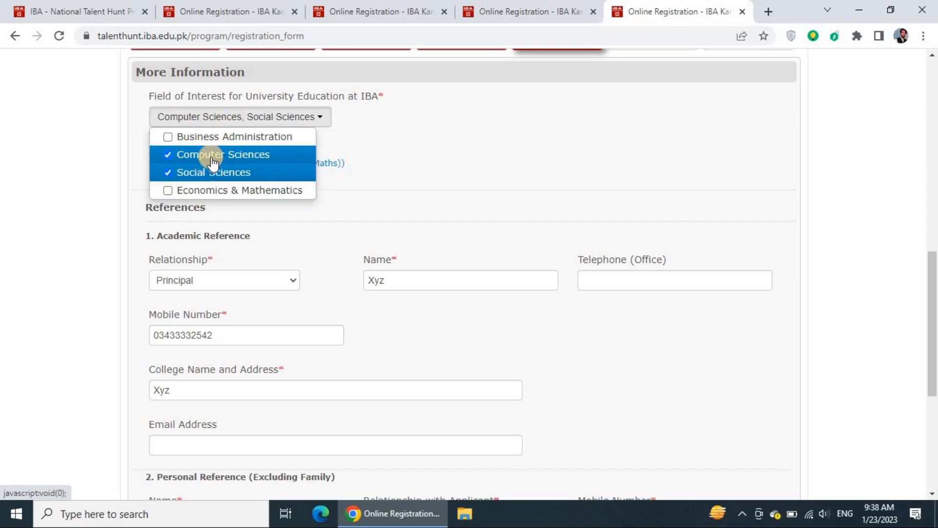
left_click(412, 132)
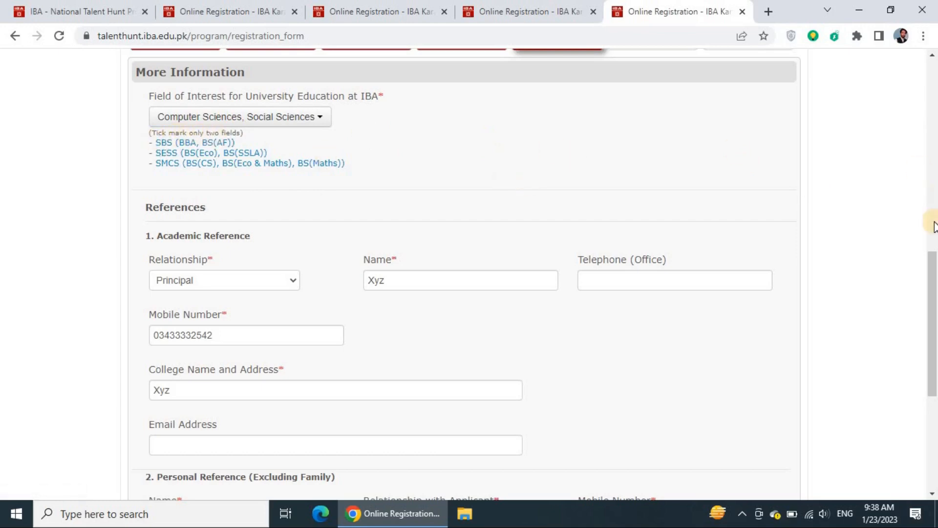
Review the Academic Reference fields, including the relationship choices, mobile number, college name and address, and email address
left_click_drag(931, 264, 933, 328)
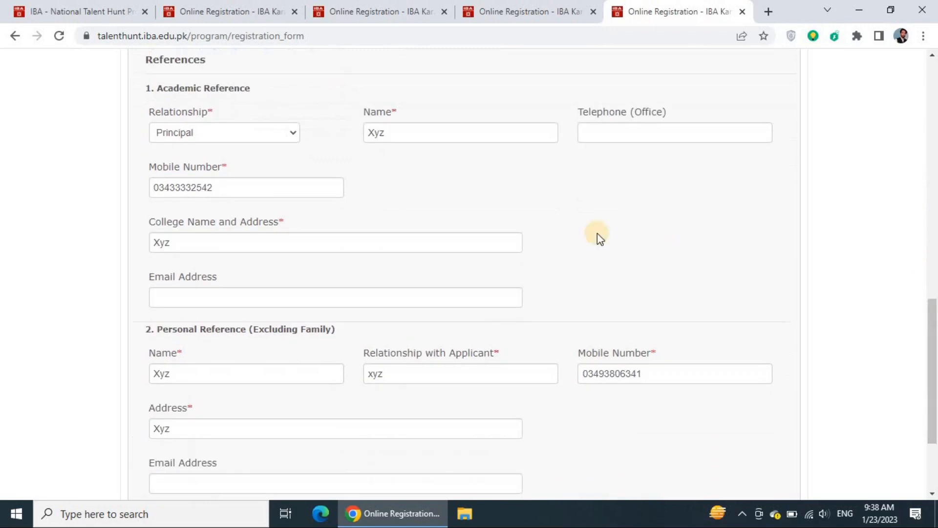
left_click(227, 140)
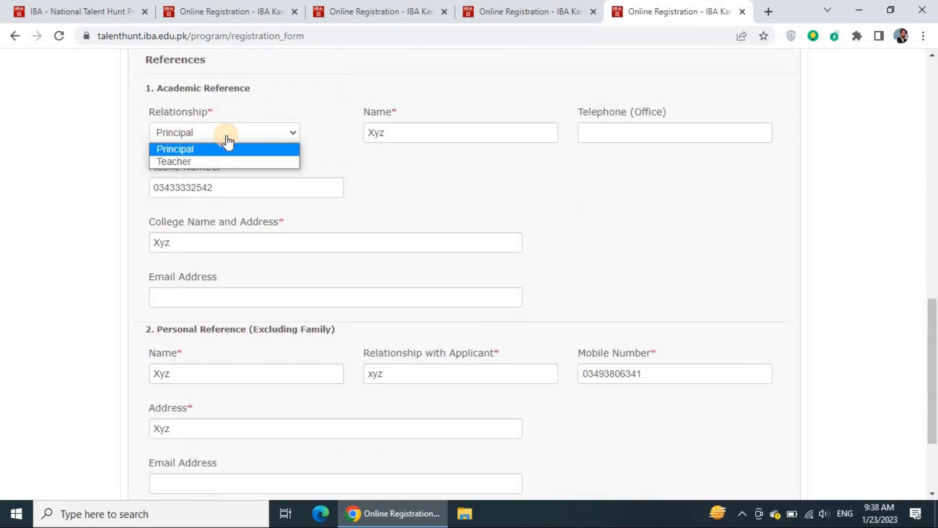
left_click(367, 147)
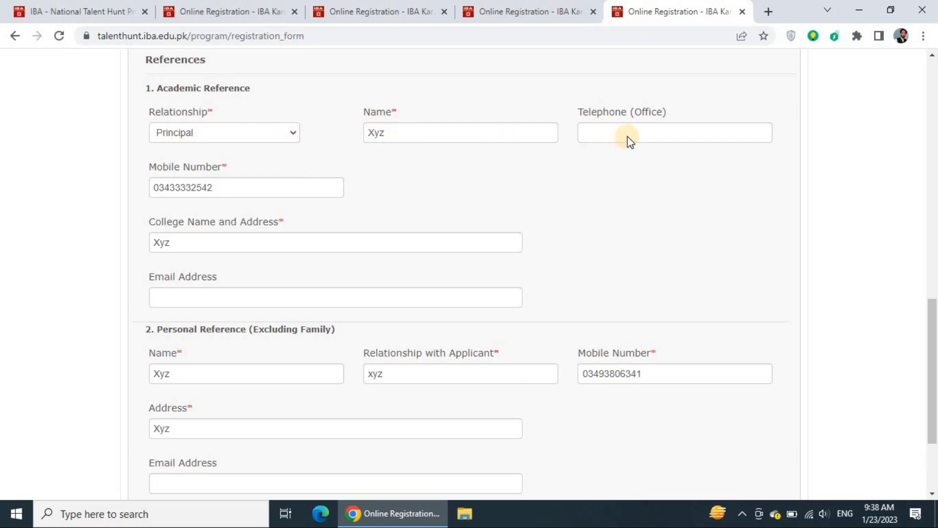
left_click(247, 194)
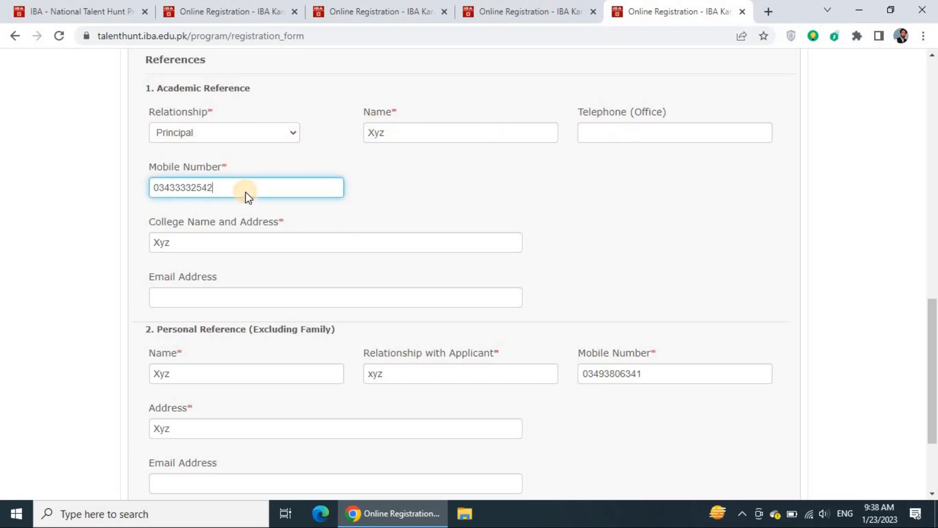
left_click(217, 245)
left_click(209, 293)
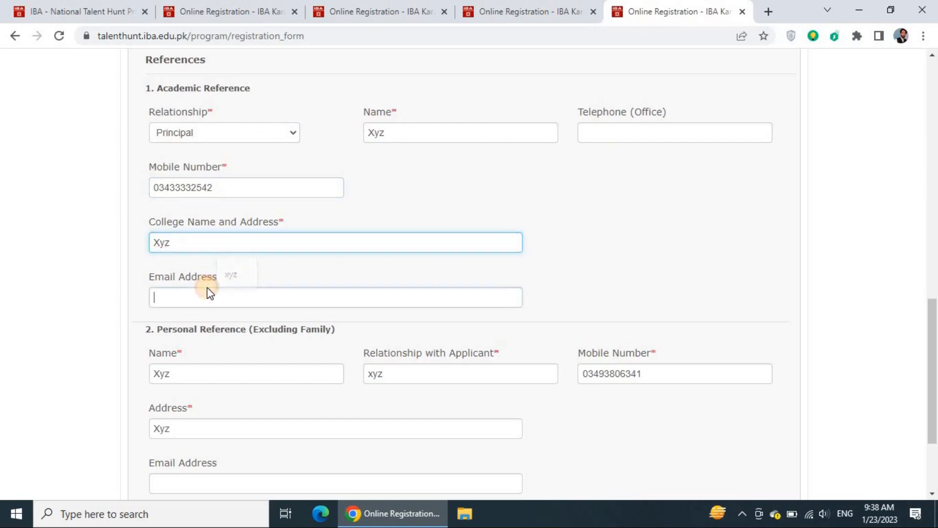
Review the Personal Reference name, relationship, mobile number, address and email fields, then save Section E and continue to the form preview
left_click_drag(932, 350, 932, 412)
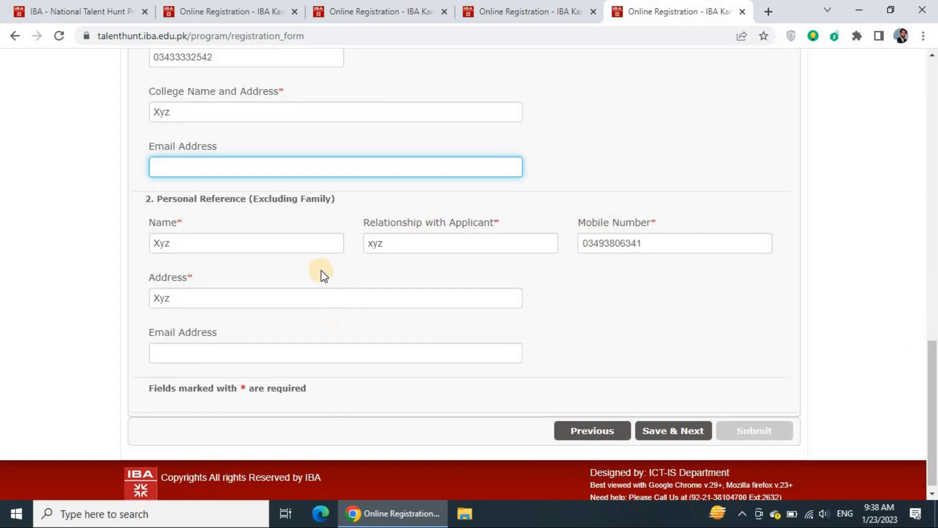
left_click(225, 248)
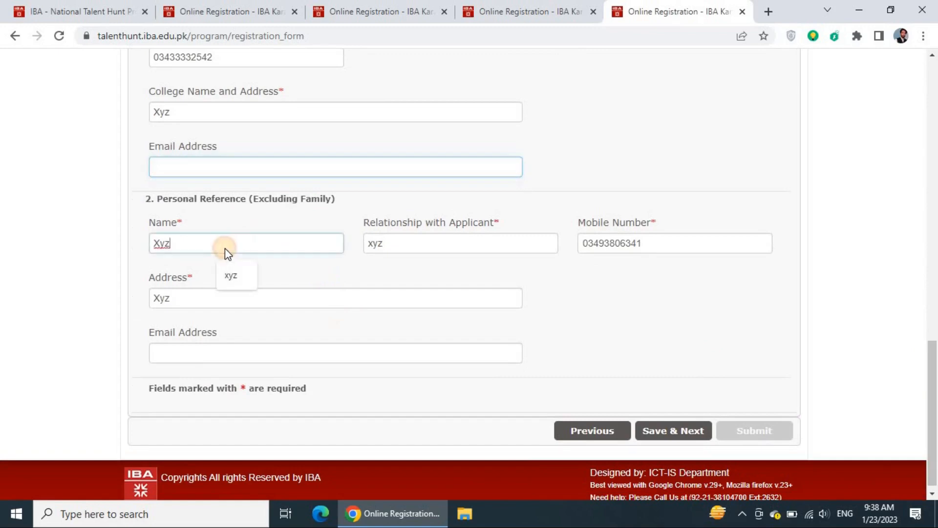
left_click(432, 246)
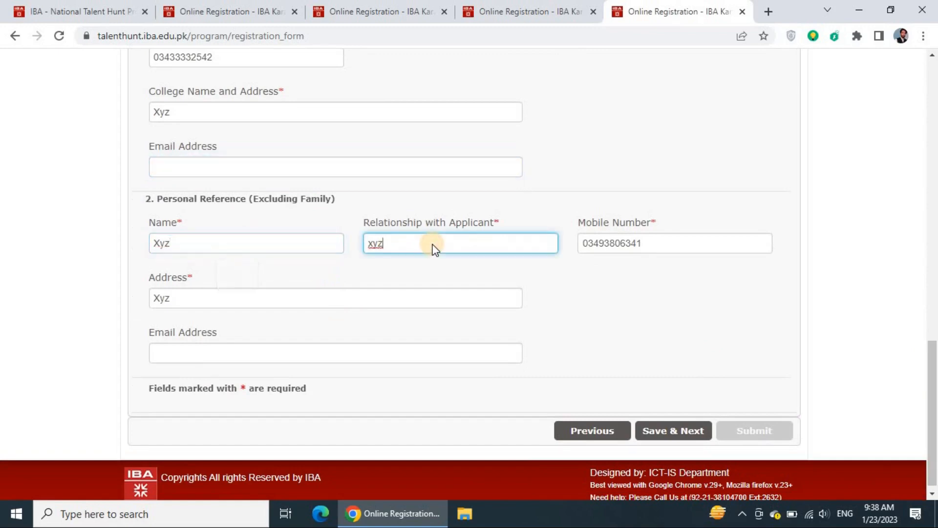
left_click(663, 255)
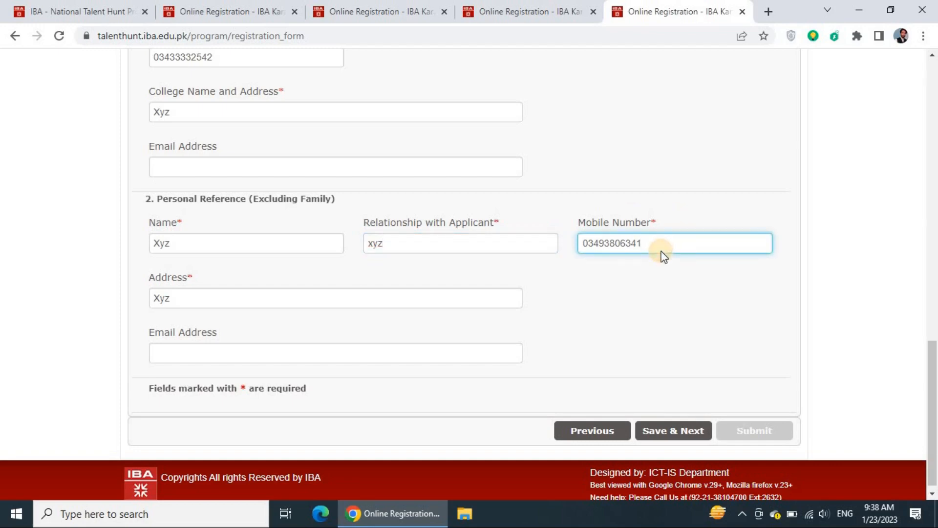
left_click(194, 303)
left_click(209, 354)
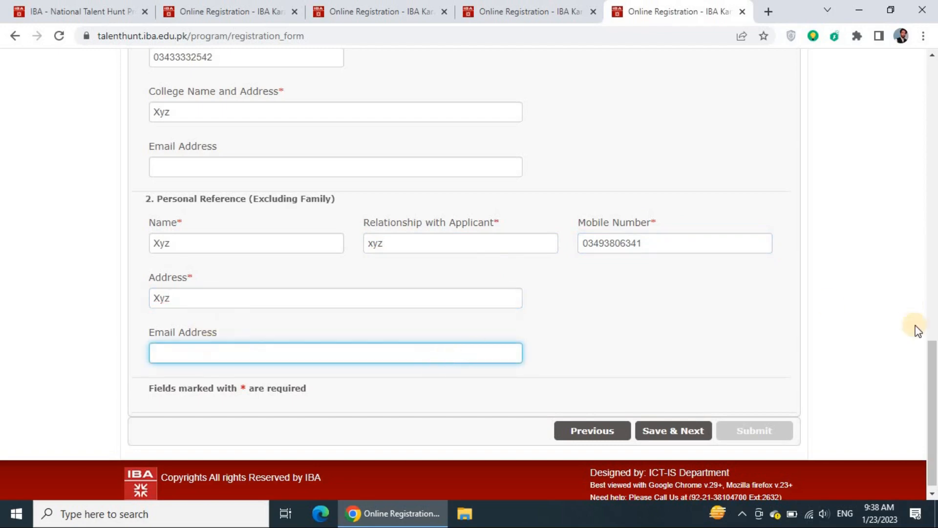
left_click_drag(931, 379, 931, 386)
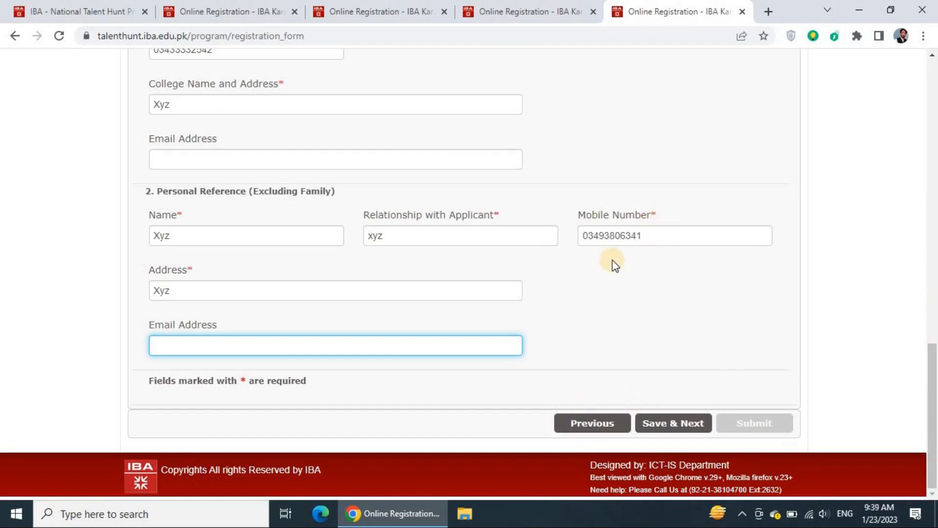
left_click(679, 431)
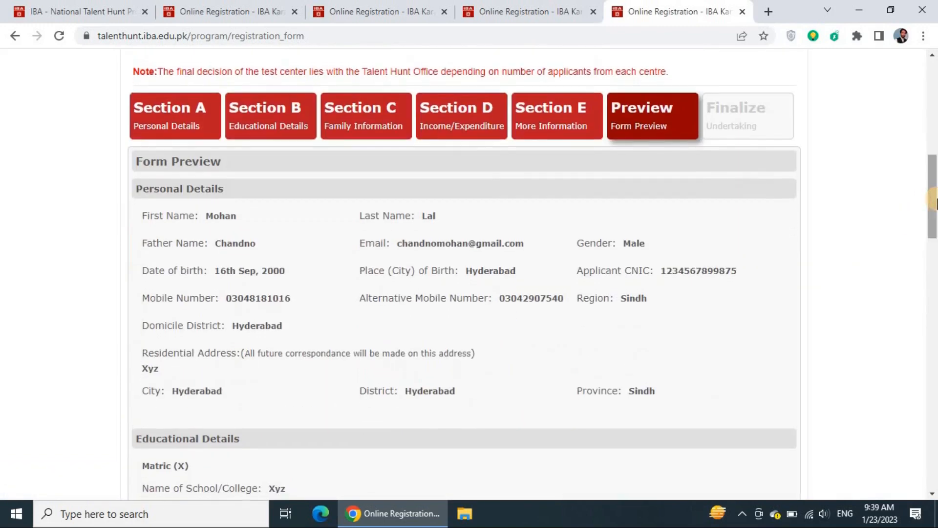
Review the form preview from Personal Details through References, then save it and continue to the Finalize section
left_click_drag(934, 198, 934, 218)
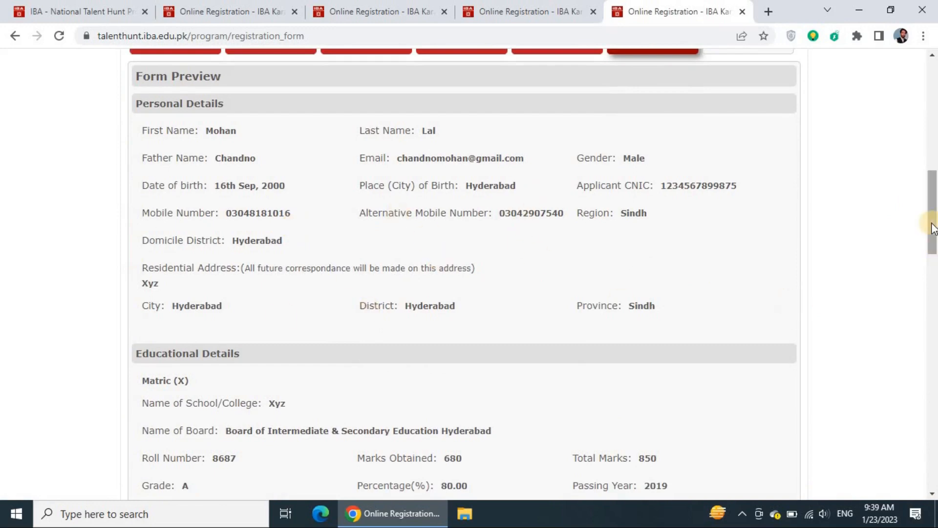
left_click(934, 258)
scroll(934, 252, "up", 12)
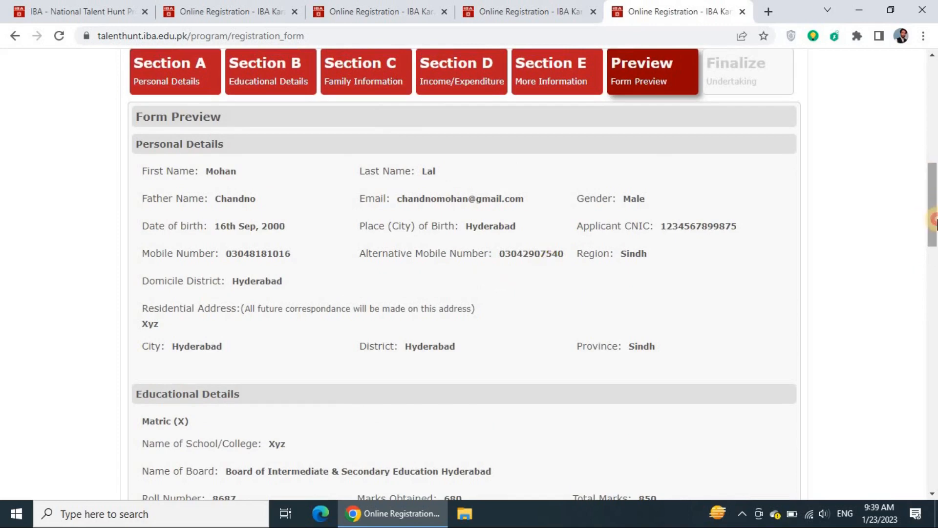
left_click(934, 332)
left_click_drag(934, 332, 931, 449)
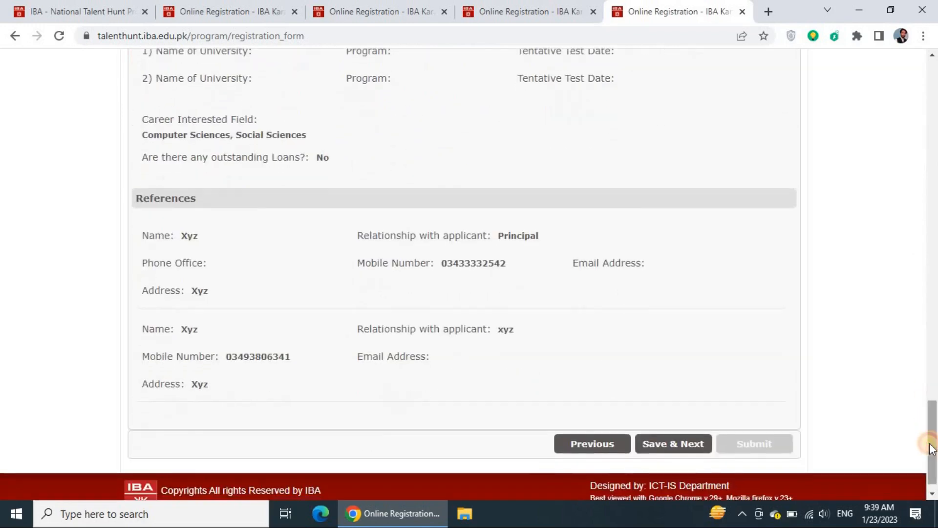
left_click(669, 444)
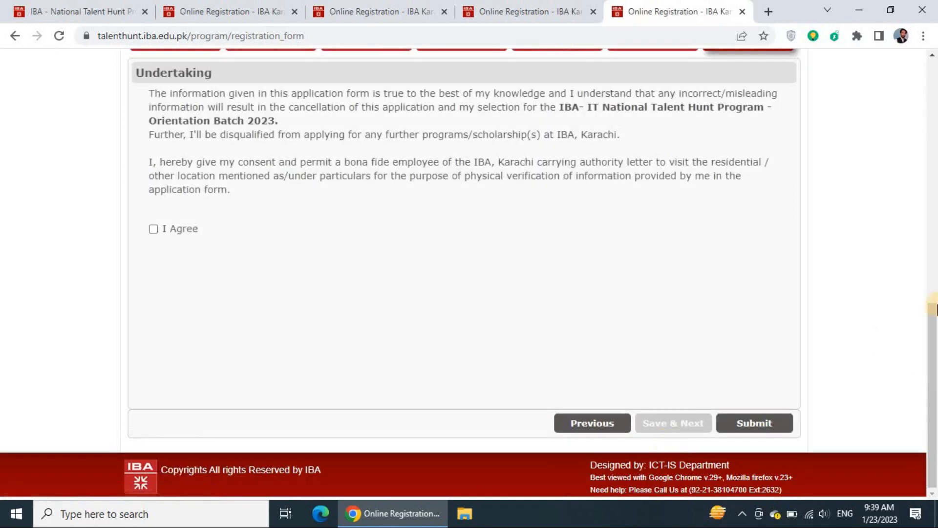
Read the undertaking in the Finalize section and agree to it without submitting the application
left_click(932, 264)
left_click(928, 420)
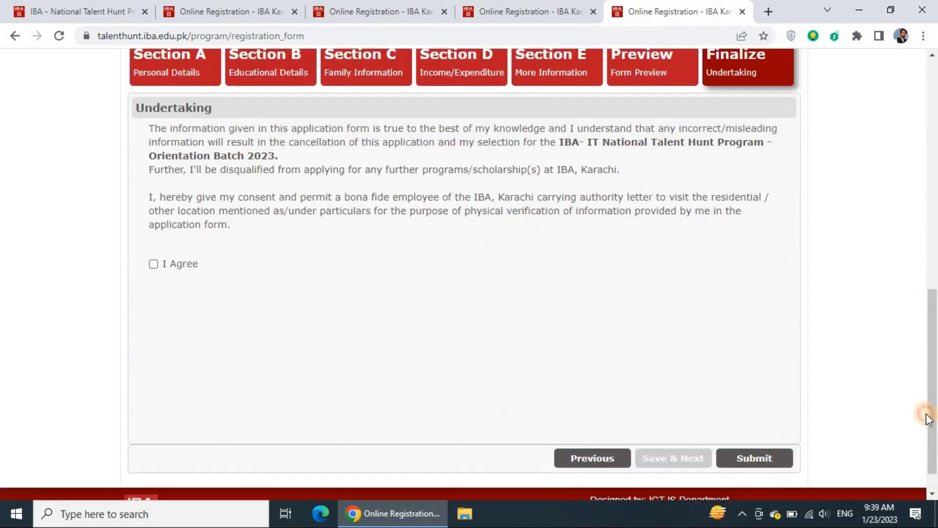
left_click(161, 268)
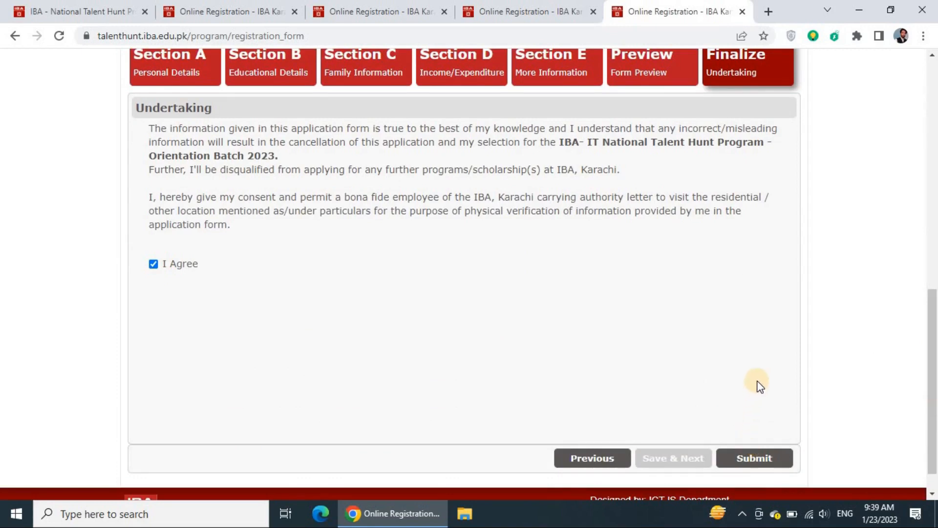
Leave the application form and return to the National Talent Hunt Program Apply page with the How to Apply instructions
left_click(935, 250)
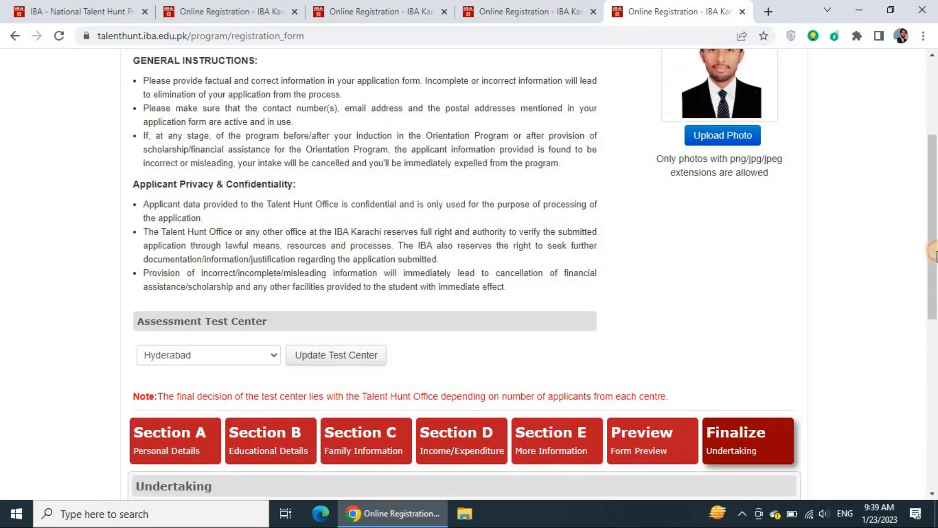
left_click_drag(934, 245, 509, 64)
left_click(462, 5)
left_click(379, 9)
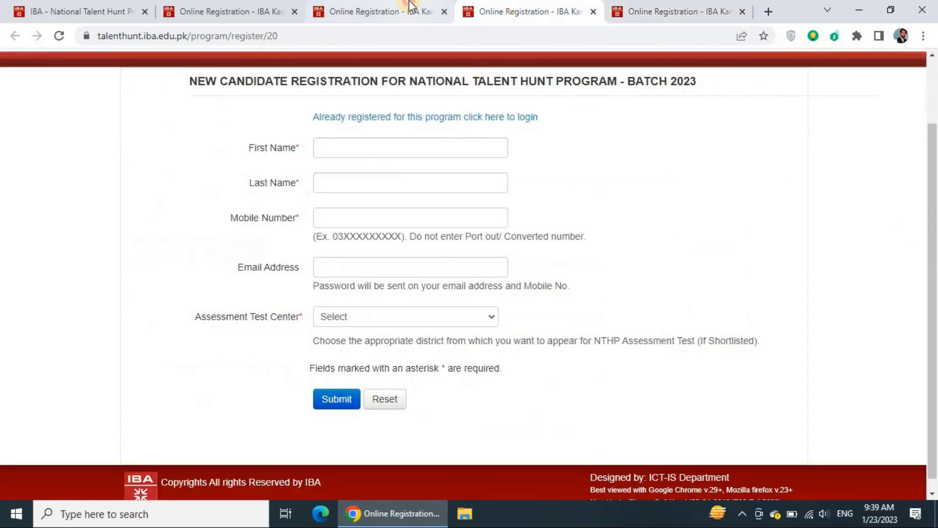
left_click(230, 5)
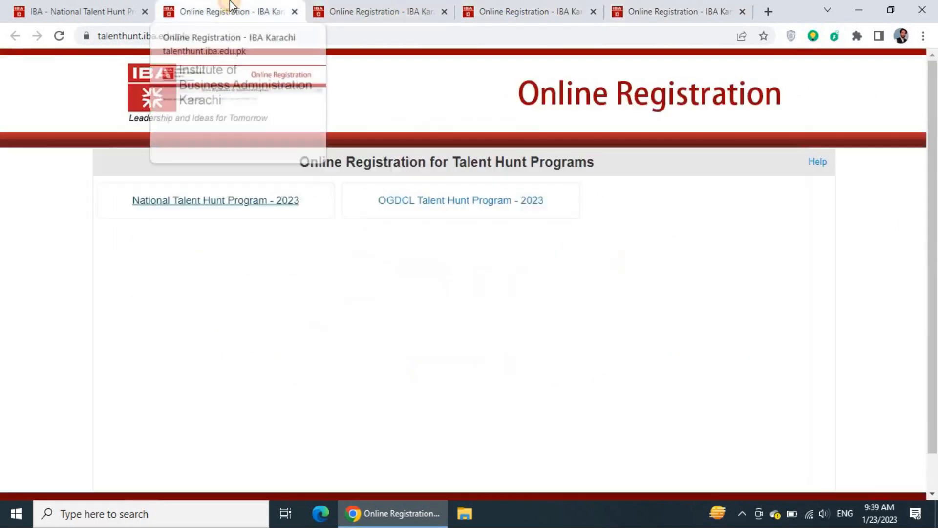
left_click(77, 10)
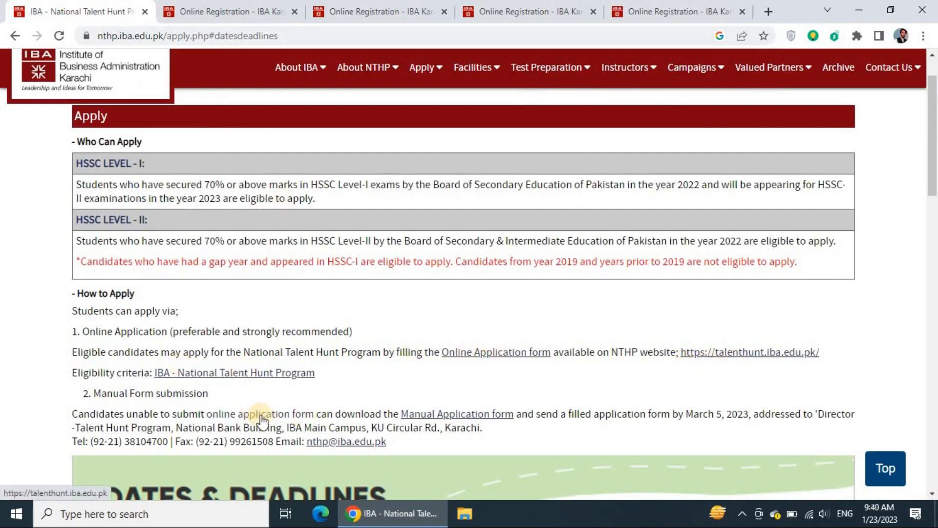
Download the Manual Application form PDF from the How to Apply instructions and open it in a maximized Microsoft Edge window
left_click(422, 415)
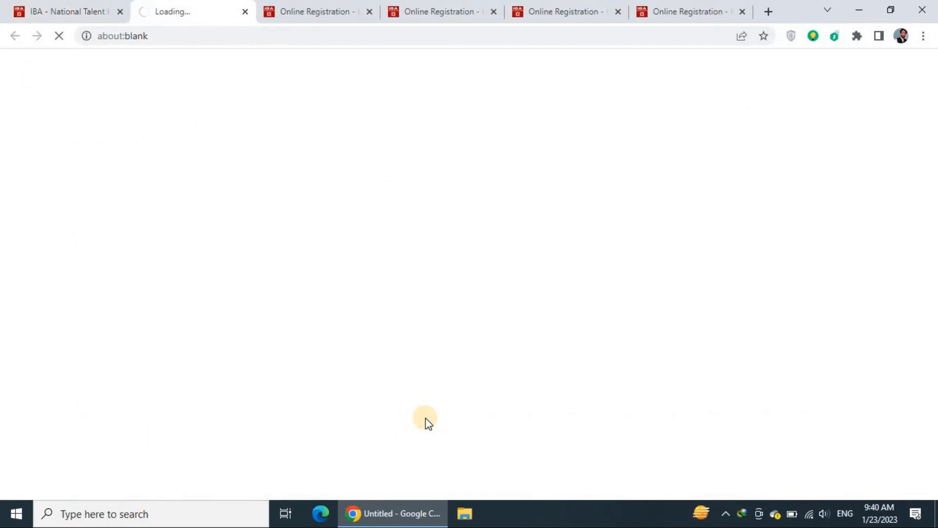
left_click(460, 329)
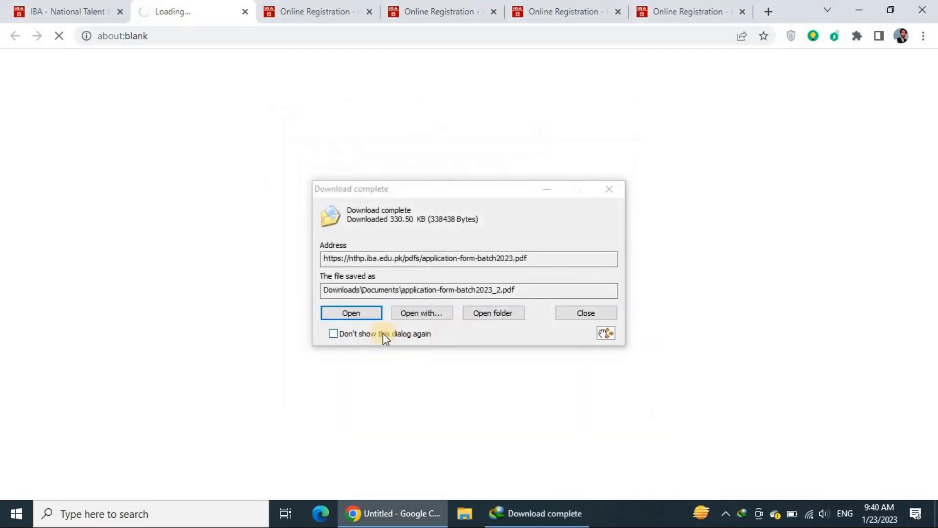
left_click(365, 315)
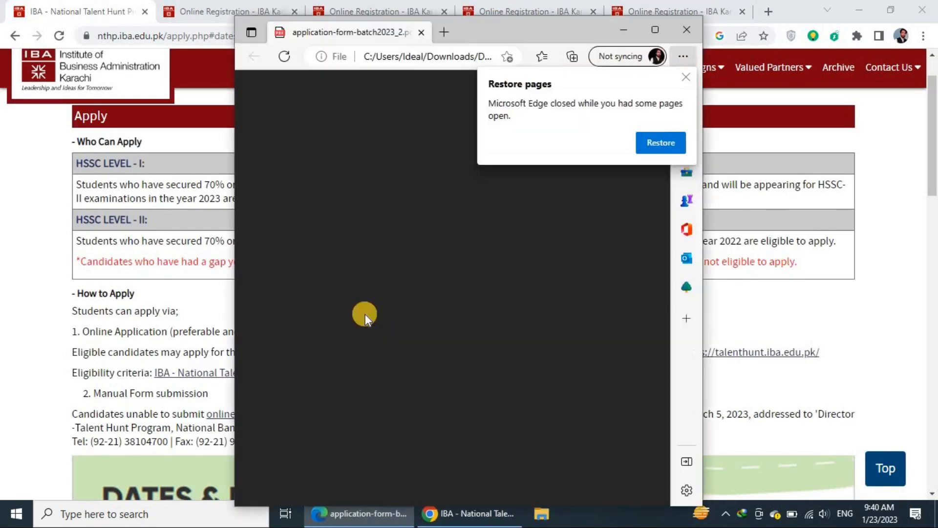
left_click(686, 78)
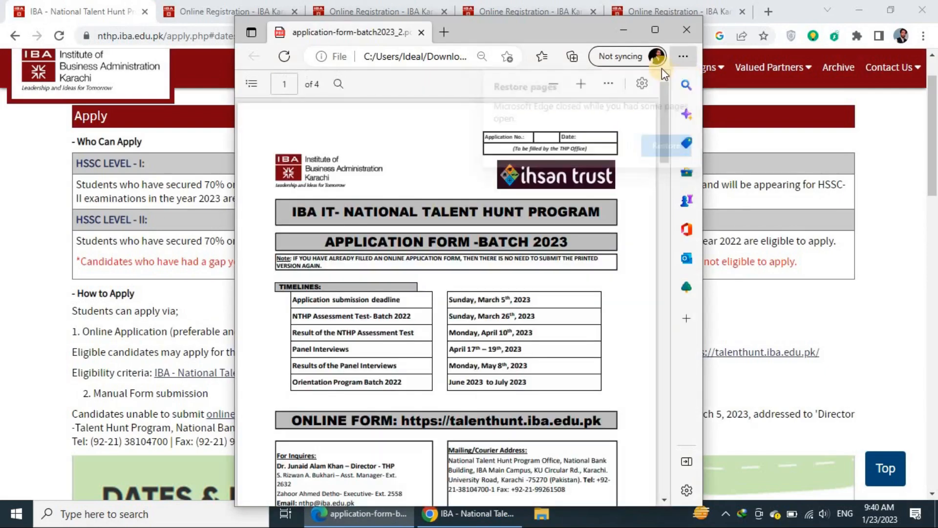
left_click(655, 30)
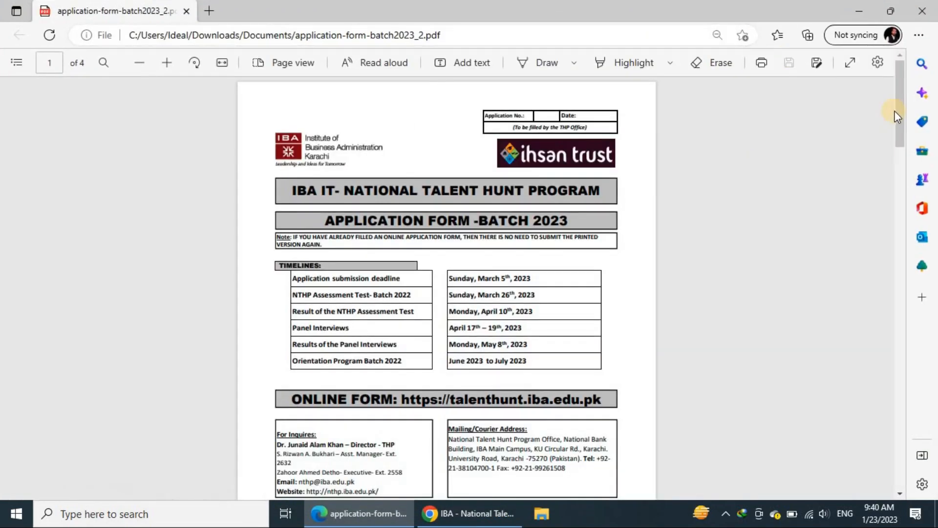
Look through the manual form's timelines, student guidelines, undertaking and applicant information, then put the PDF window away
left_click_drag(897, 127, 897, 204)
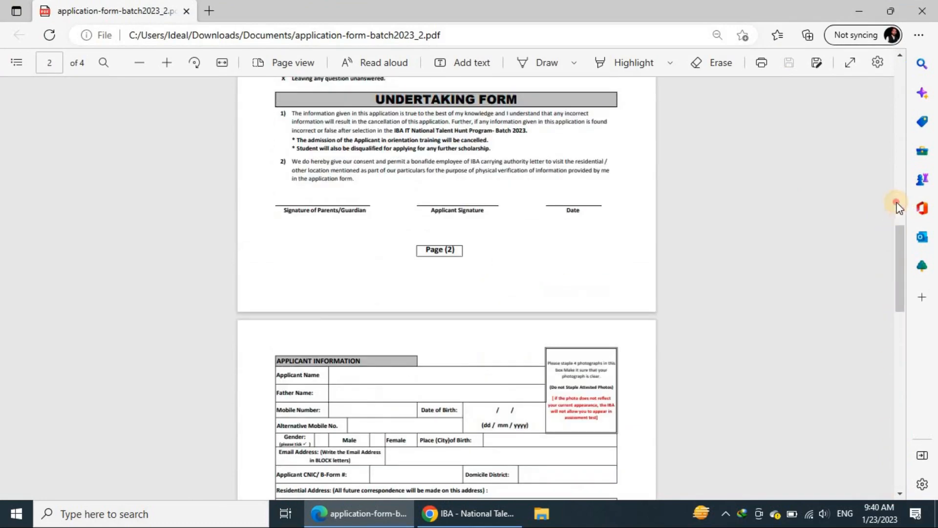
left_click(896, 204)
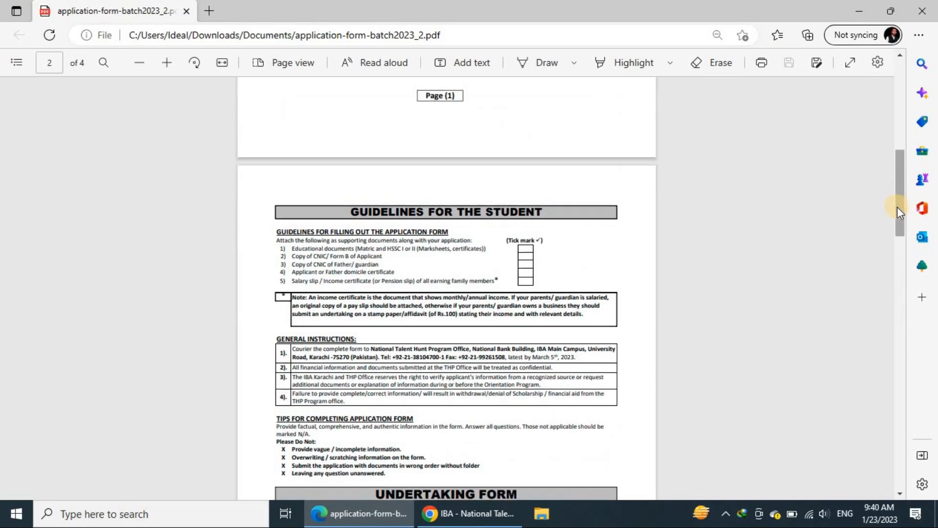
left_click_drag(897, 204, 901, 79)
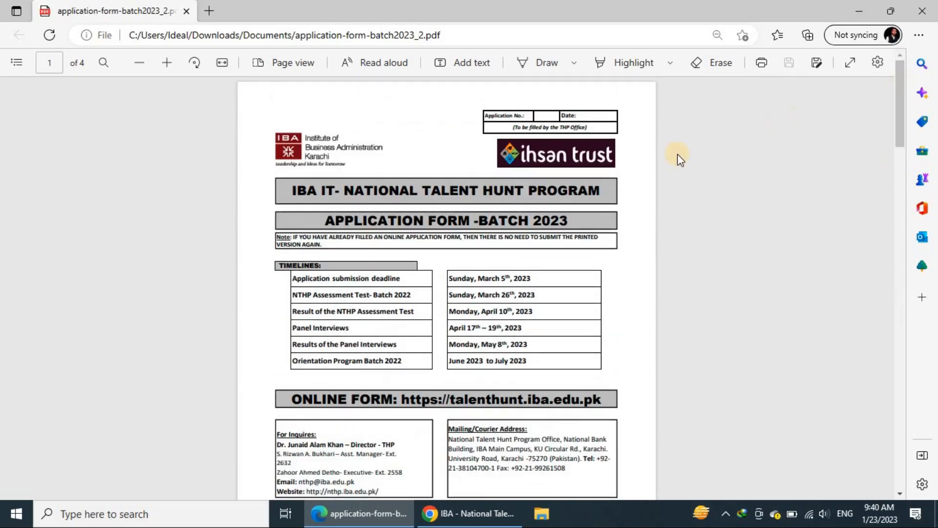
left_click(852, 11)
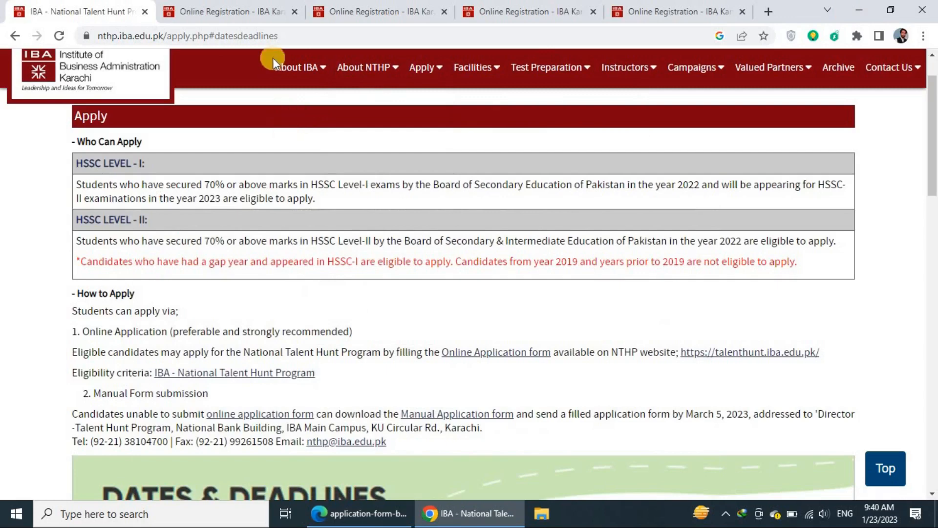
Revisit the Talent Hunt online registration page and the National Talent Hunt Program - 2023 application details page
left_click(263, 7)
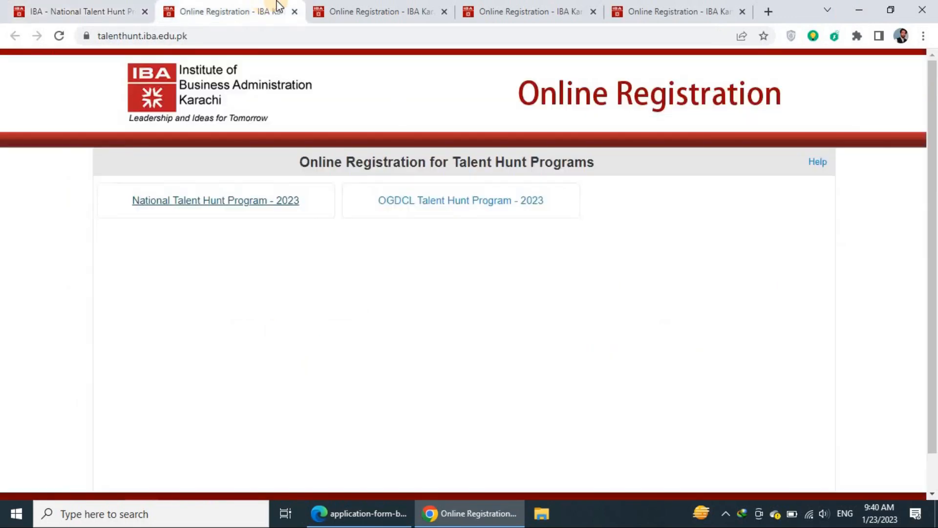
left_click(360, 7)
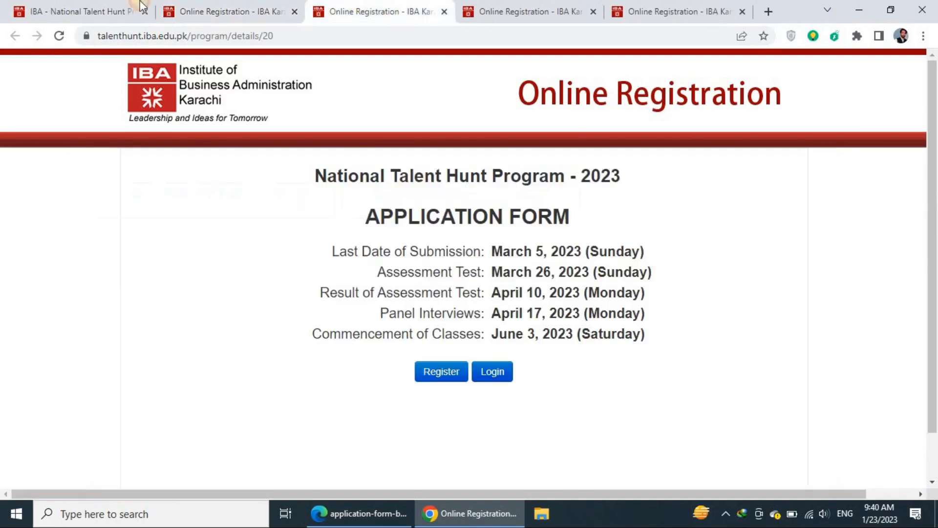
left_click(30, 6)
left_click(222, 7)
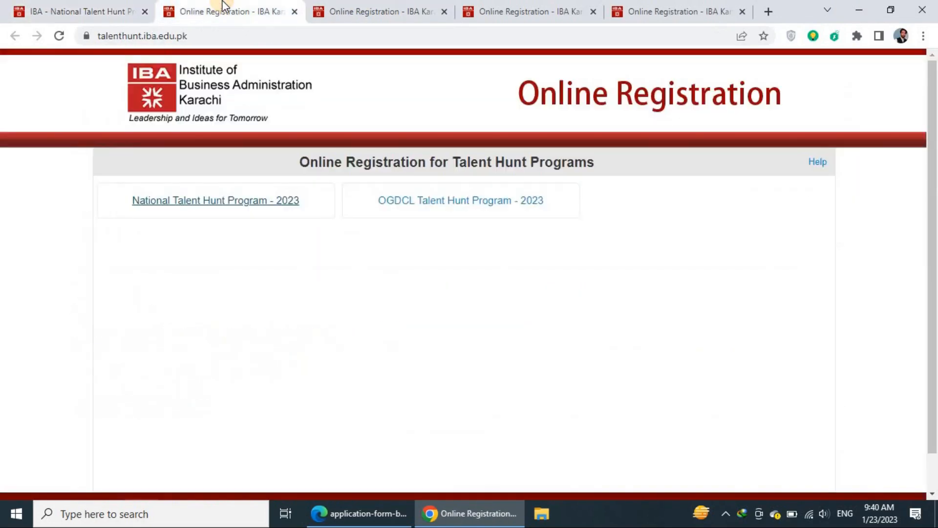